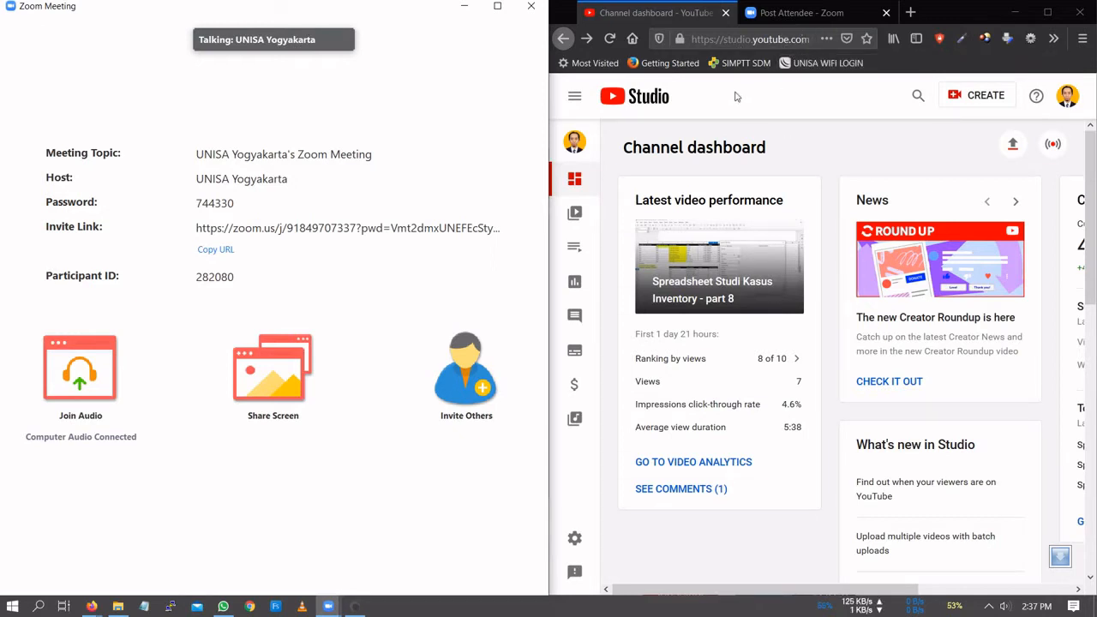
Try Go live from the Create menu, which lands on the phone Account verification page
left_click(986, 96)
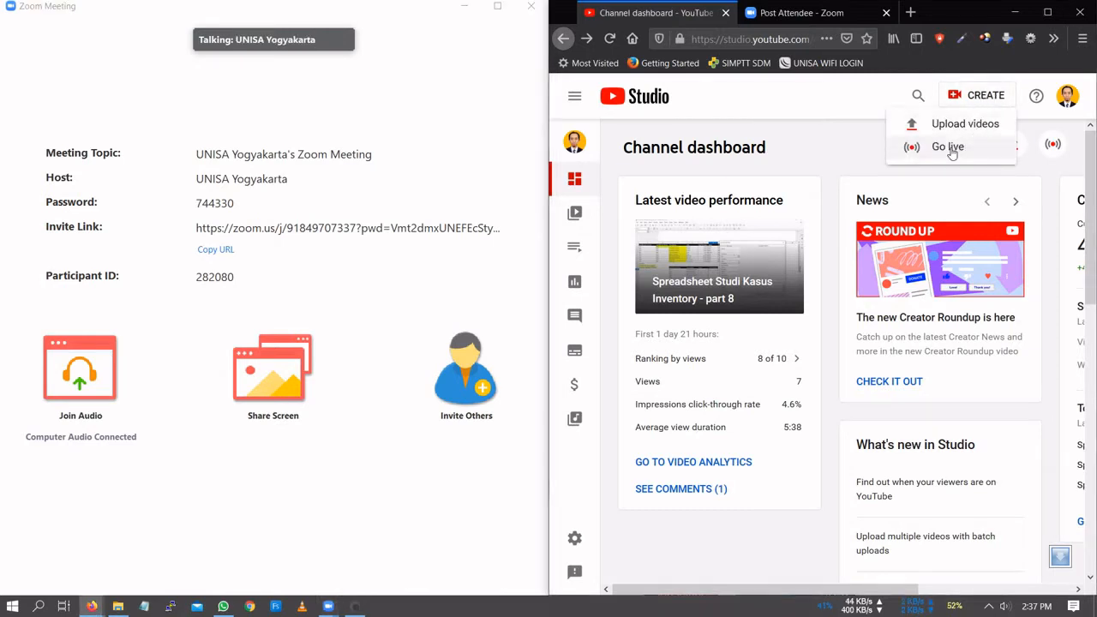
left_click(1046, 161)
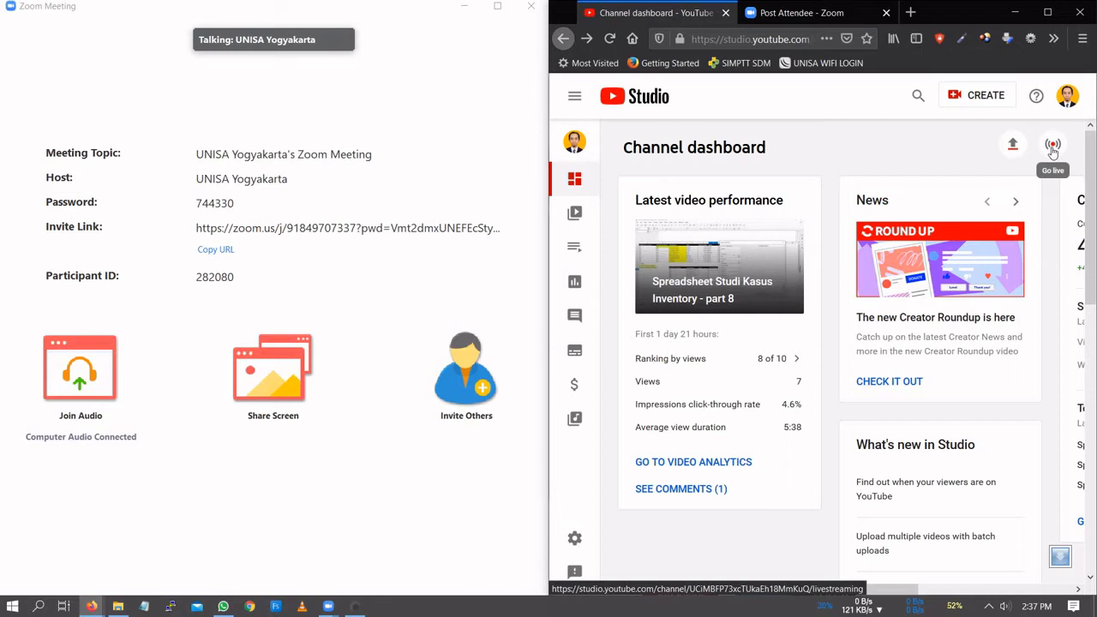
left_click(1052, 148)
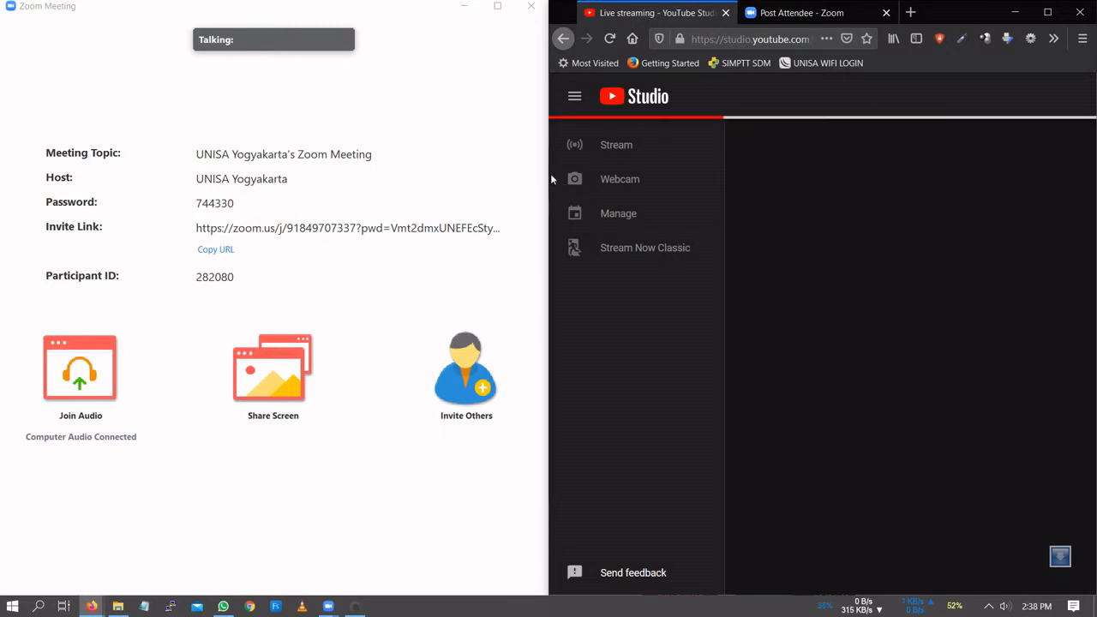
left_click_drag(549, 175, 496, 193)
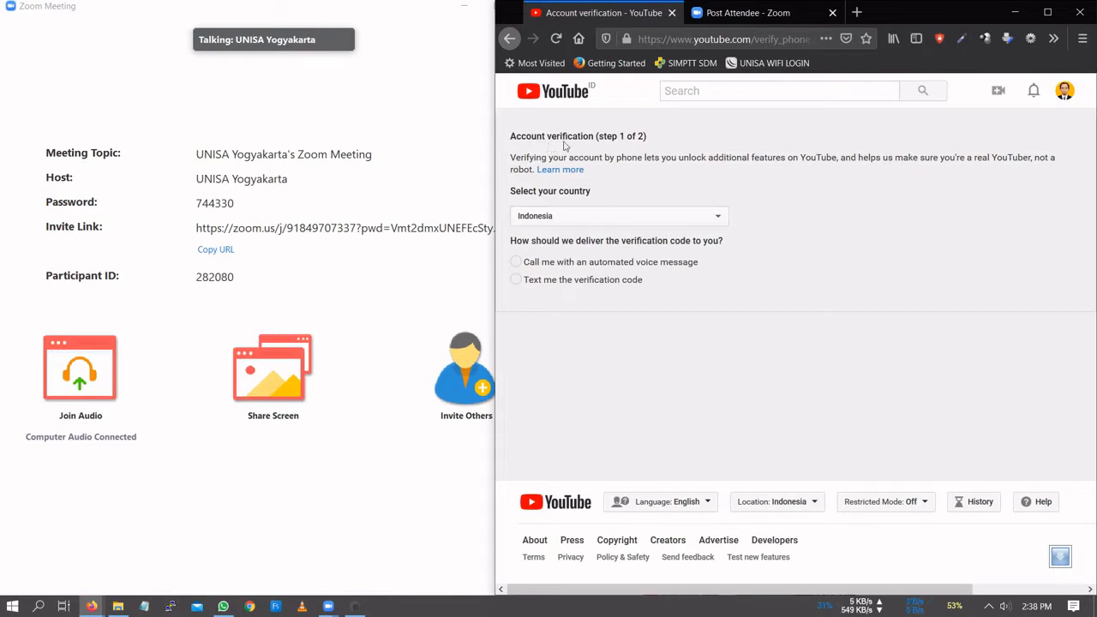
Request the verification code by text message to the account's phone number
left_click(516, 280)
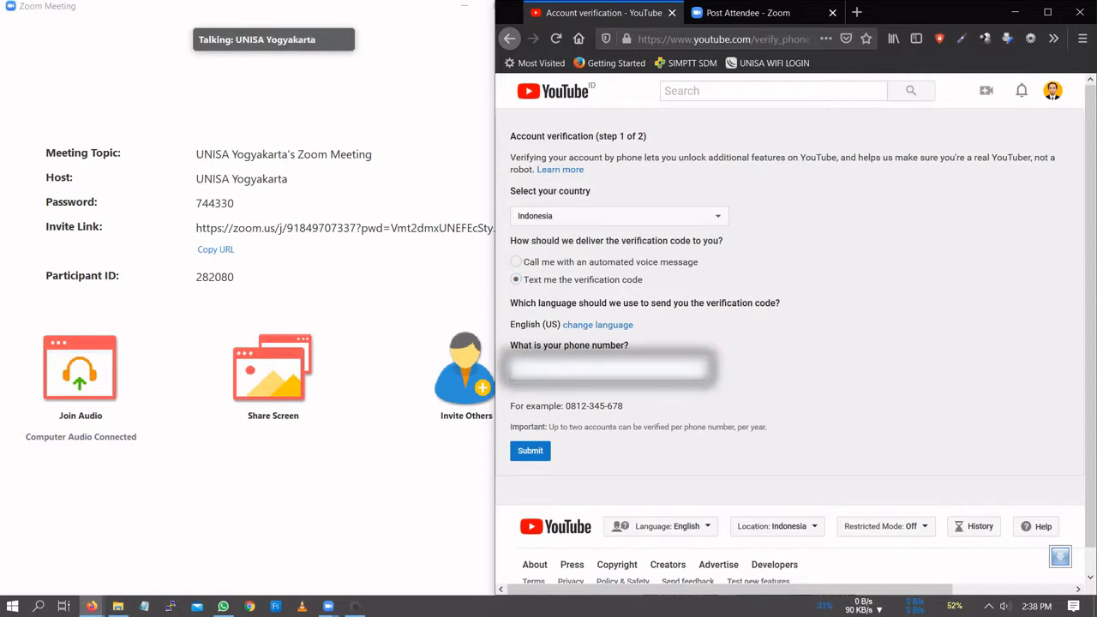
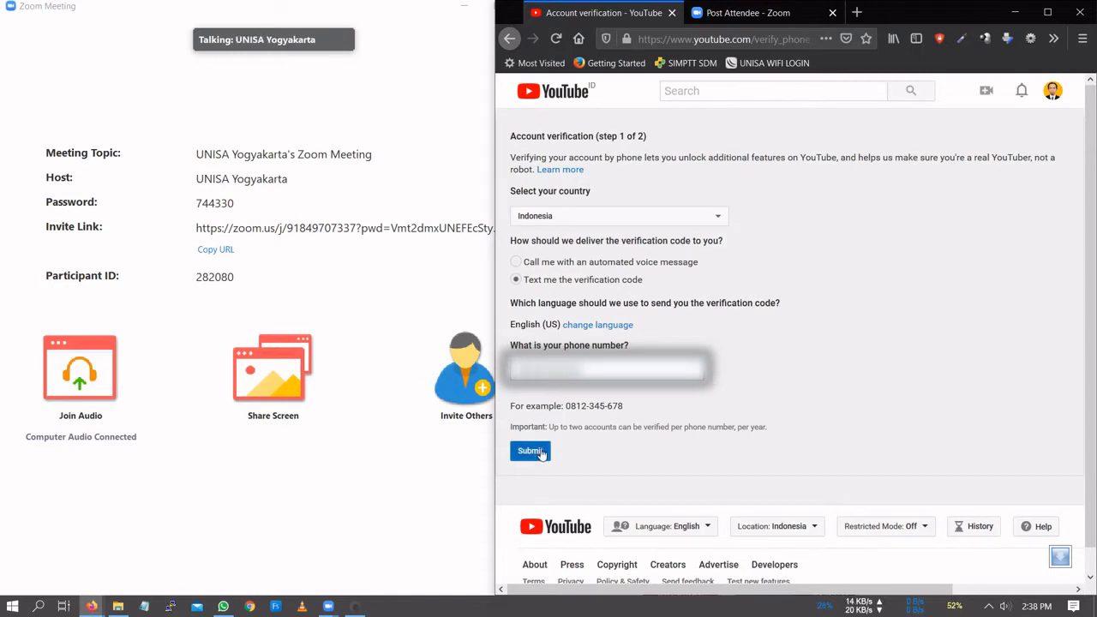
left_click(540, 451)
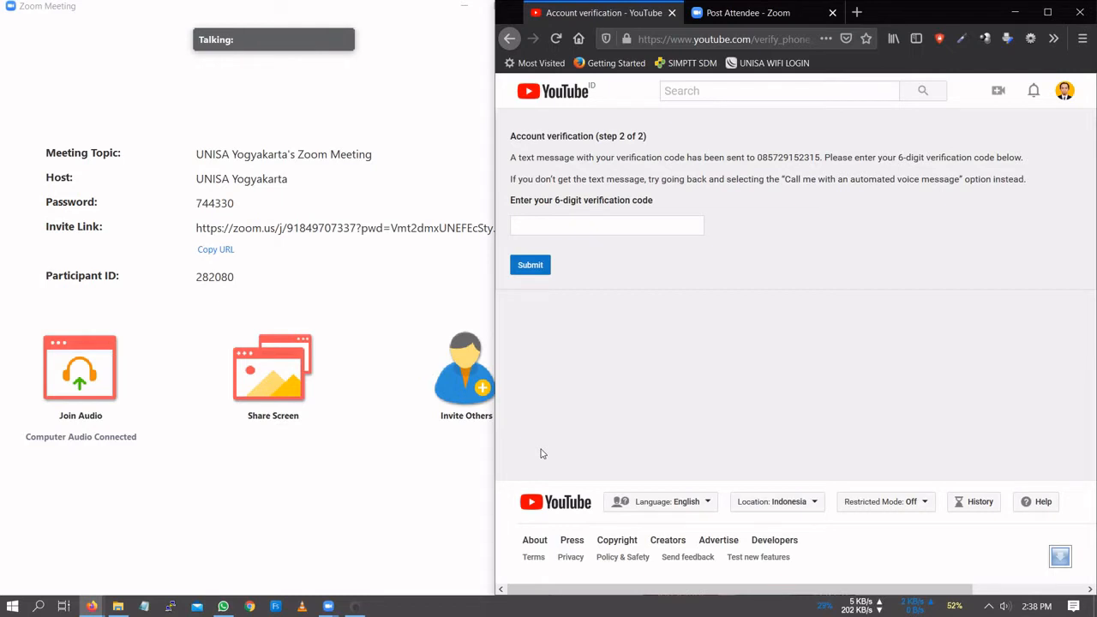
Submit the texted 6-digit verification code, then bring up the Create menu
left_click(668, 226)
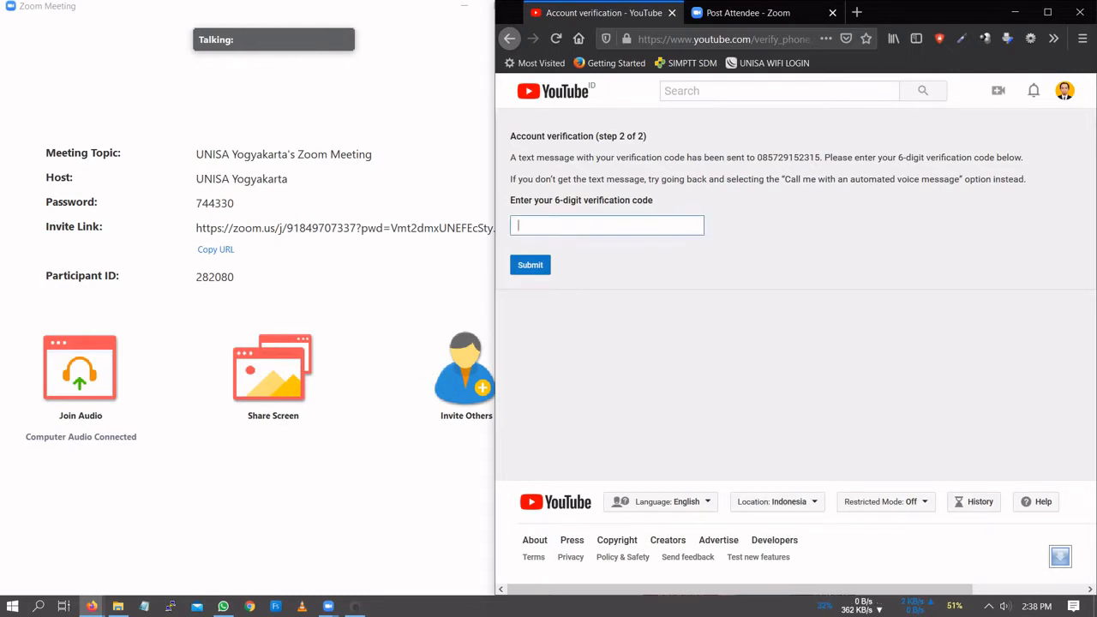
left_click(544, 266)
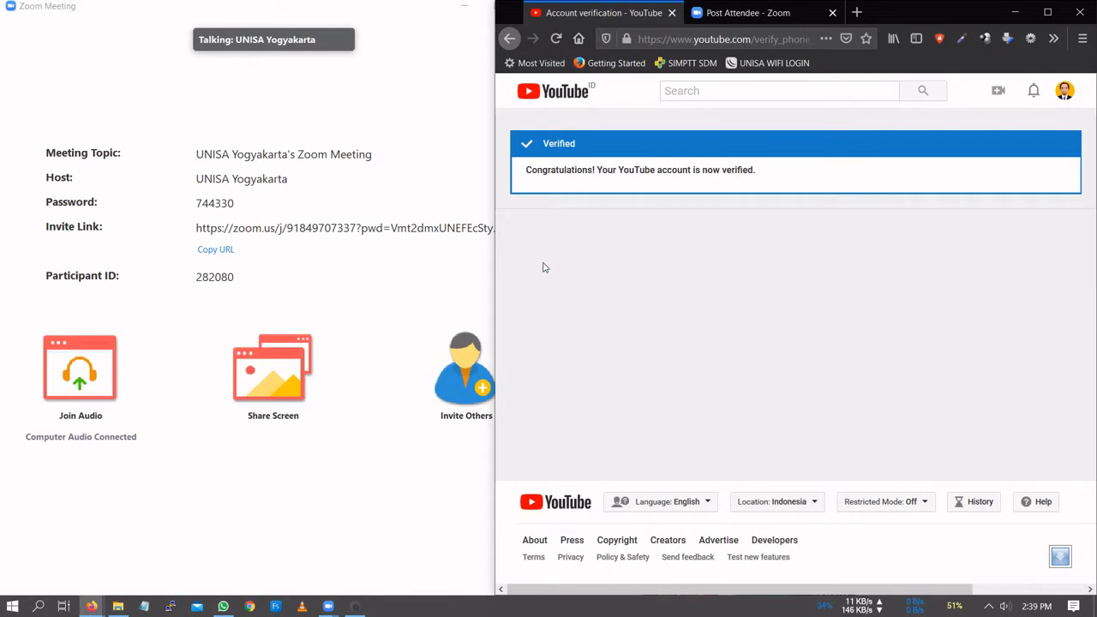
left_click(998, 92)
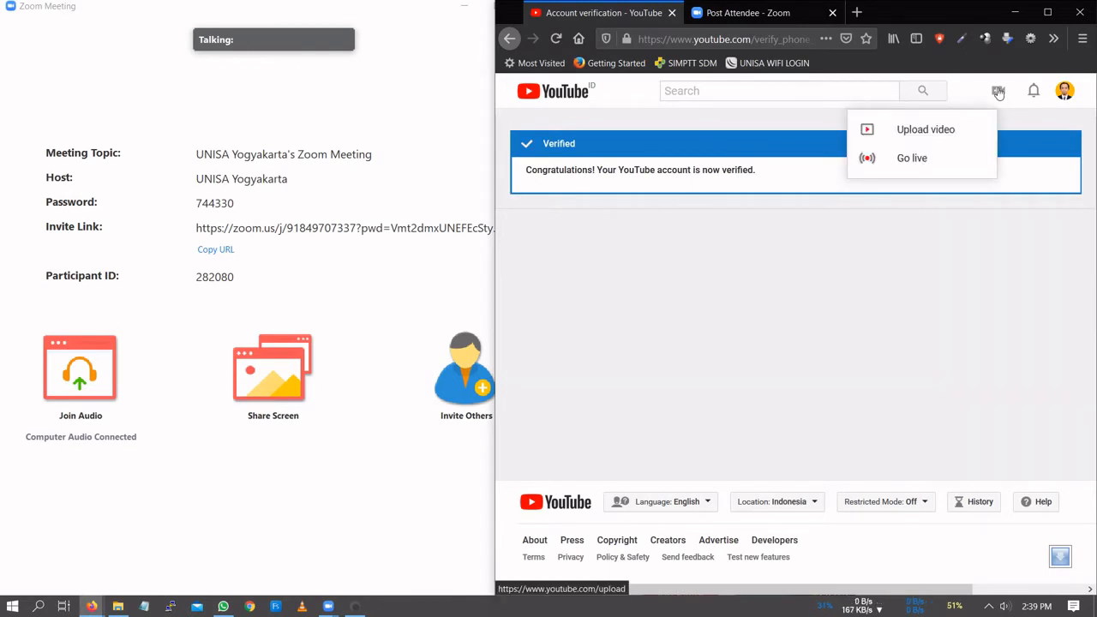
Choose Go live to load Studio's webcam live-streaming page
left_click(913, 160)
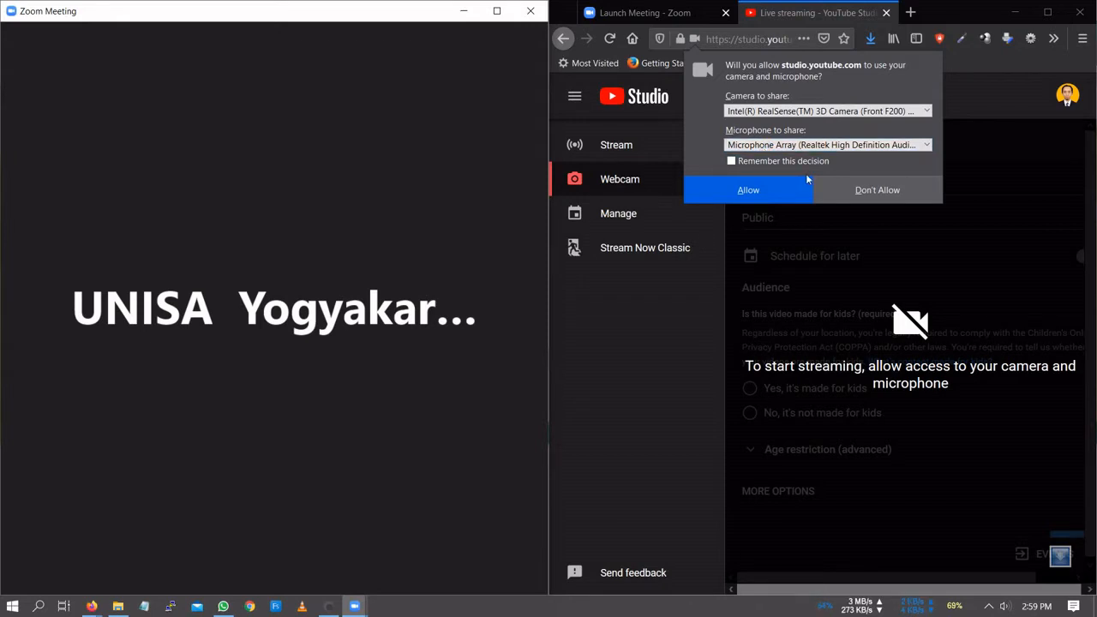
Block camera and microphone access and switch to the Stream tab's New stream form
left_click(868, 192)
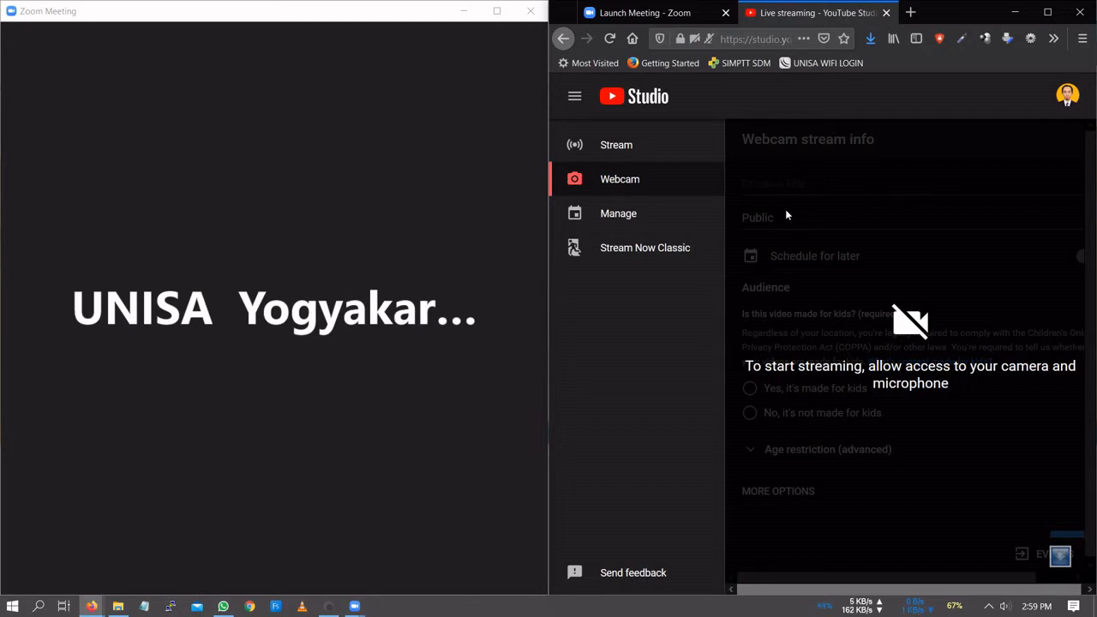
left_click(634, 154)
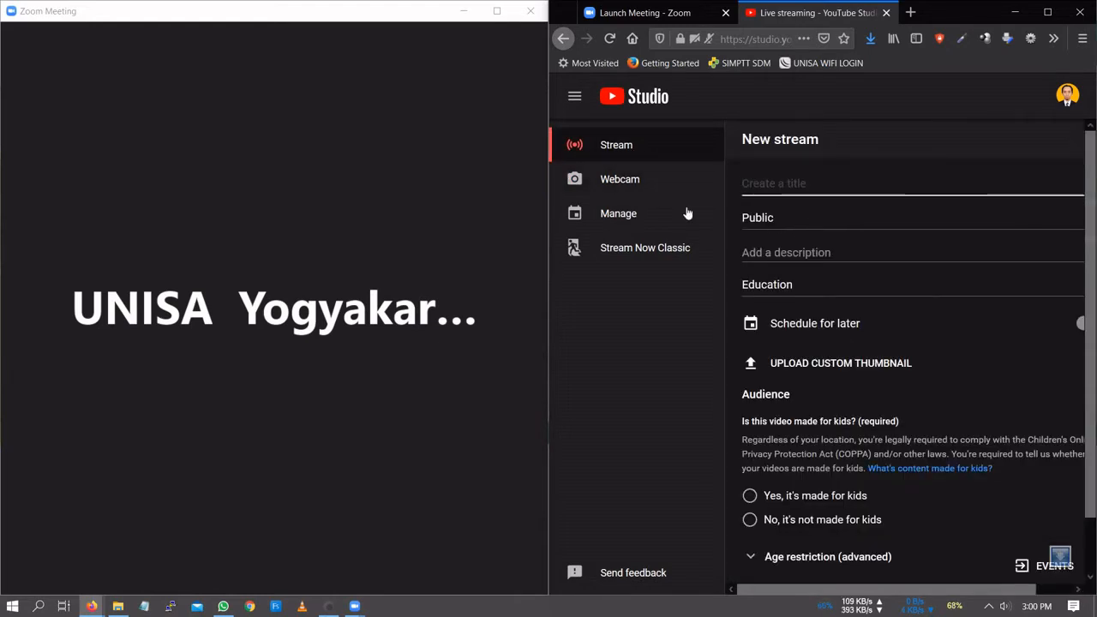
left_click_drag(549, 174, 421, 180)
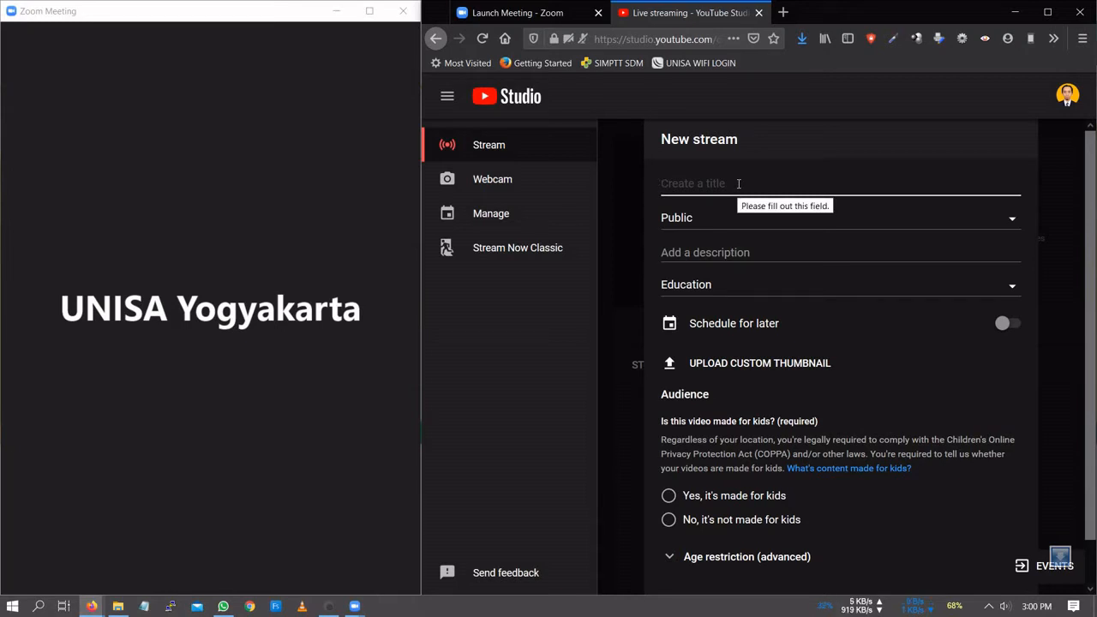
Title the stream 'Streaming Live Contoh' and bring up its visibility options
type("Streaming")
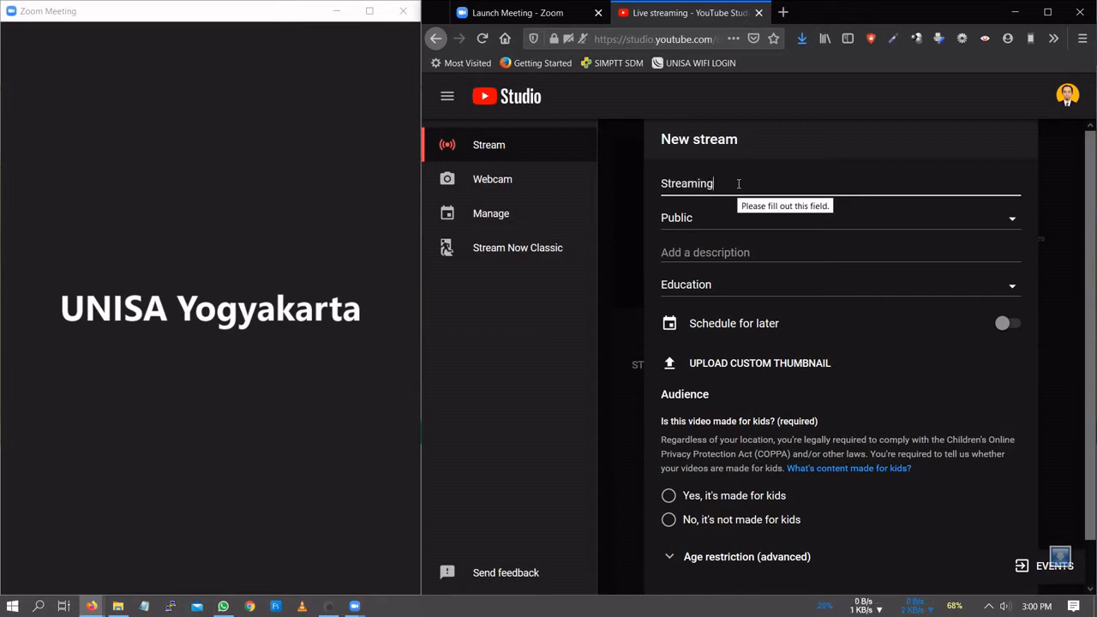
type(" Live Contoh")
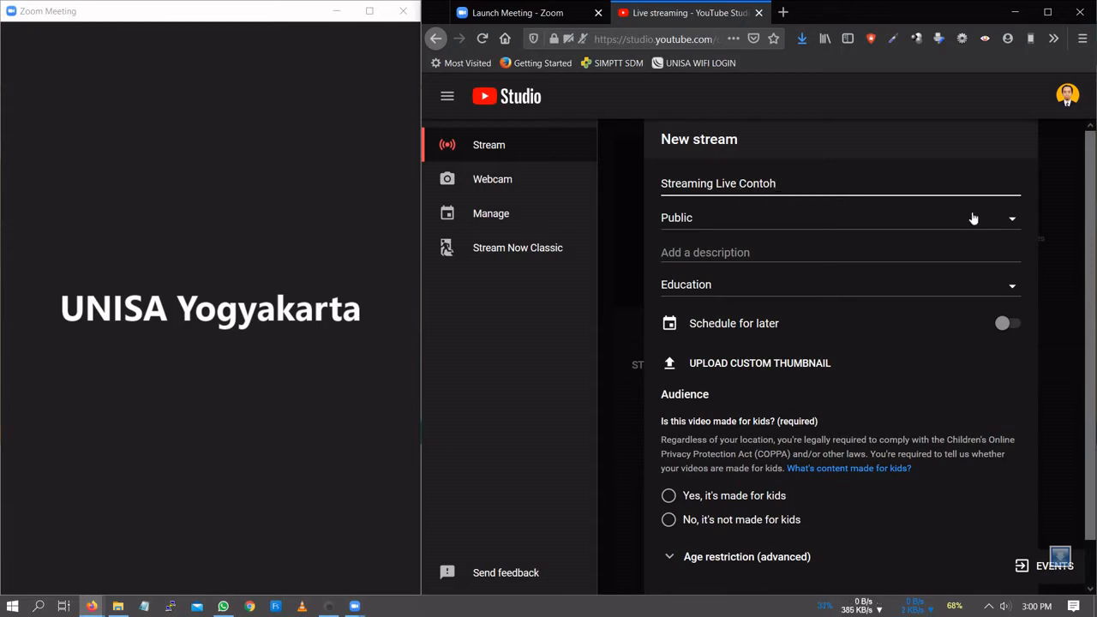
left_click(1008, 221)
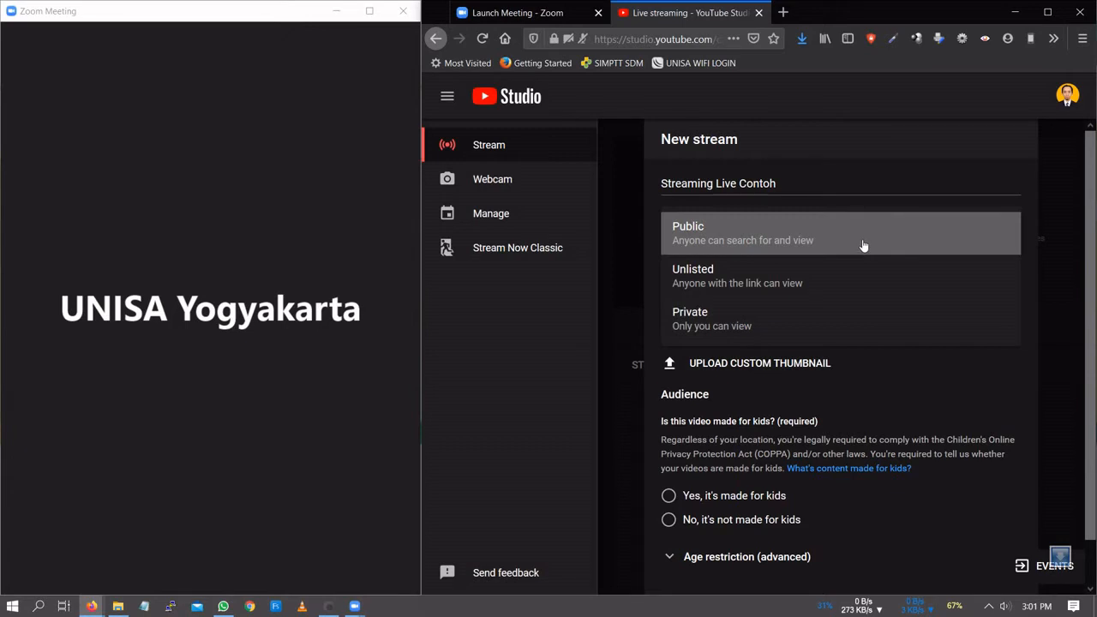
Set the stream to Private, keep Education as category, and enable Schedule for later
left_click(843, 326)
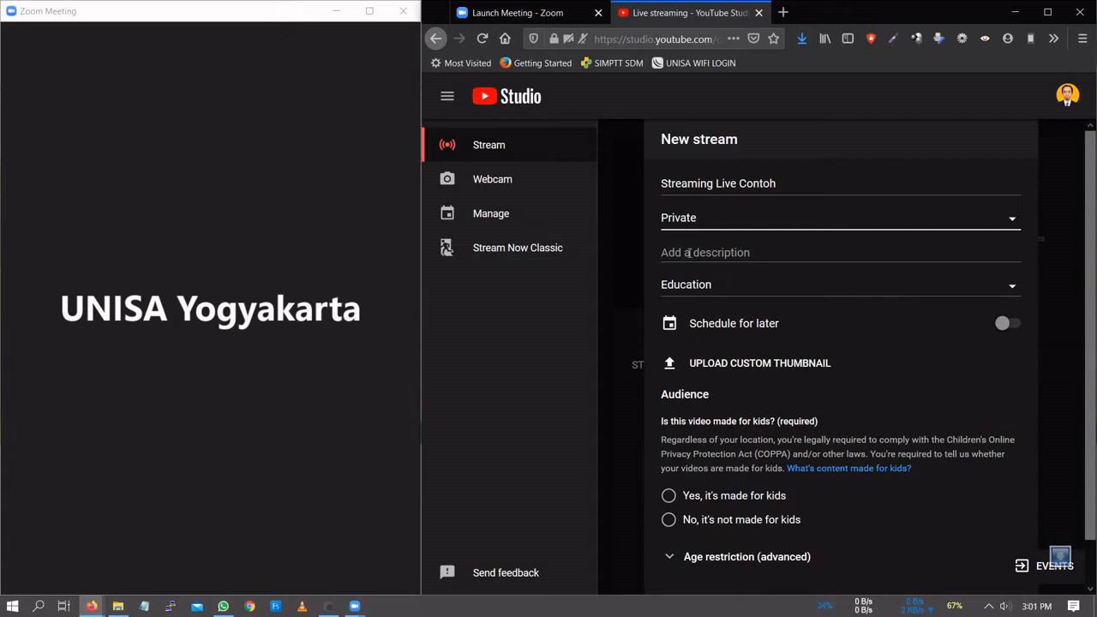
left_click(1011, 287)
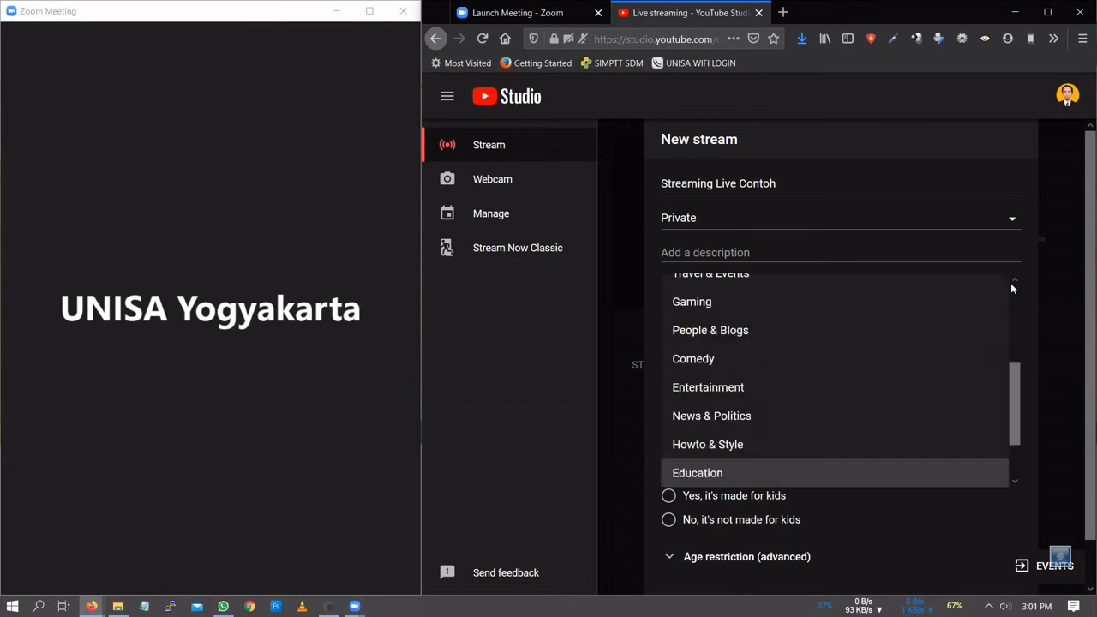
left_click(800, 476)
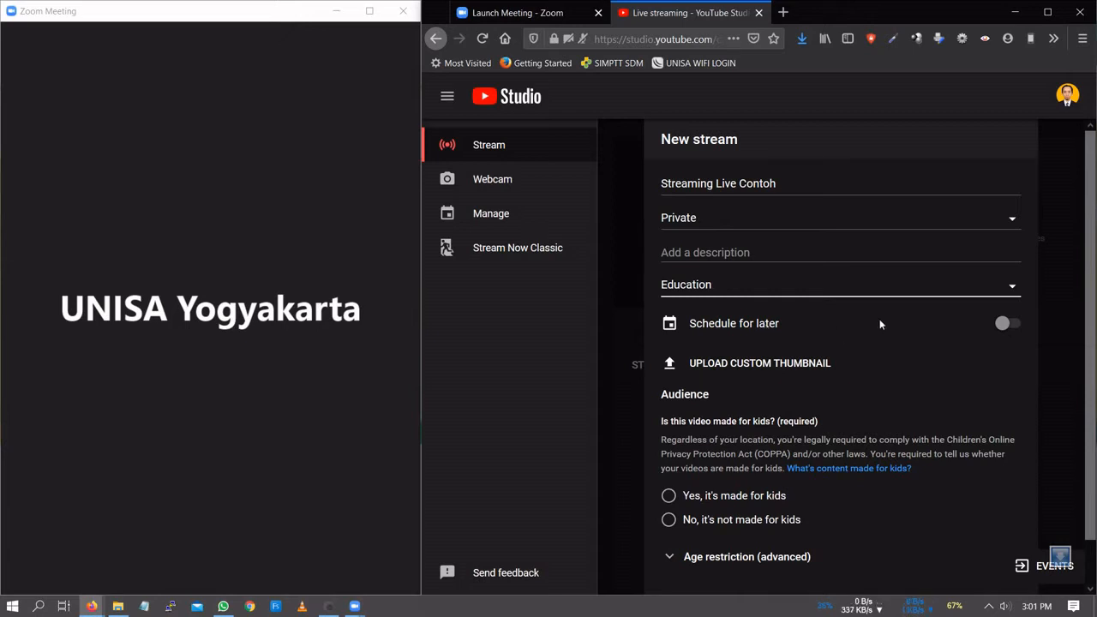
left_click(1009, 324)
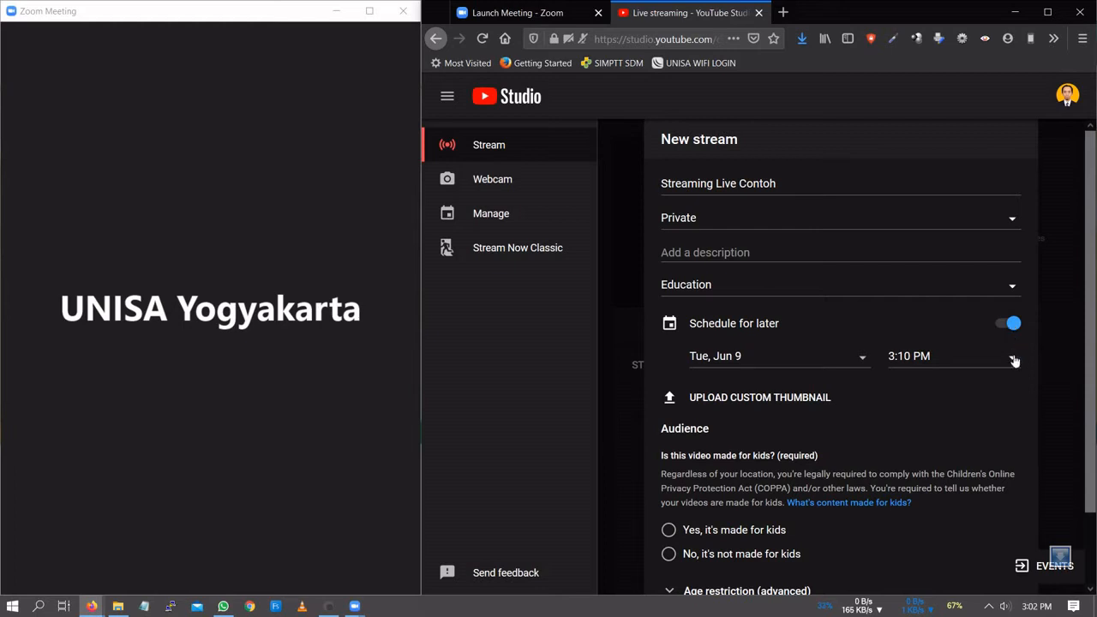
Schedule the stream for Fri, Jun 12 at 2:00 PM
left_click(779, 364)
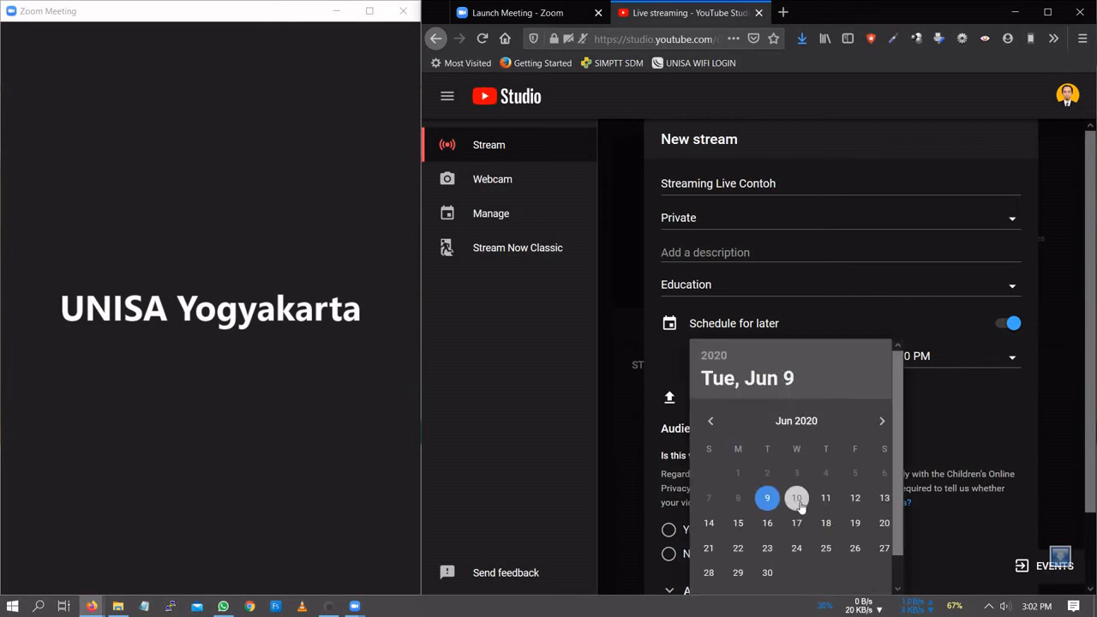
left_click(854, 498)
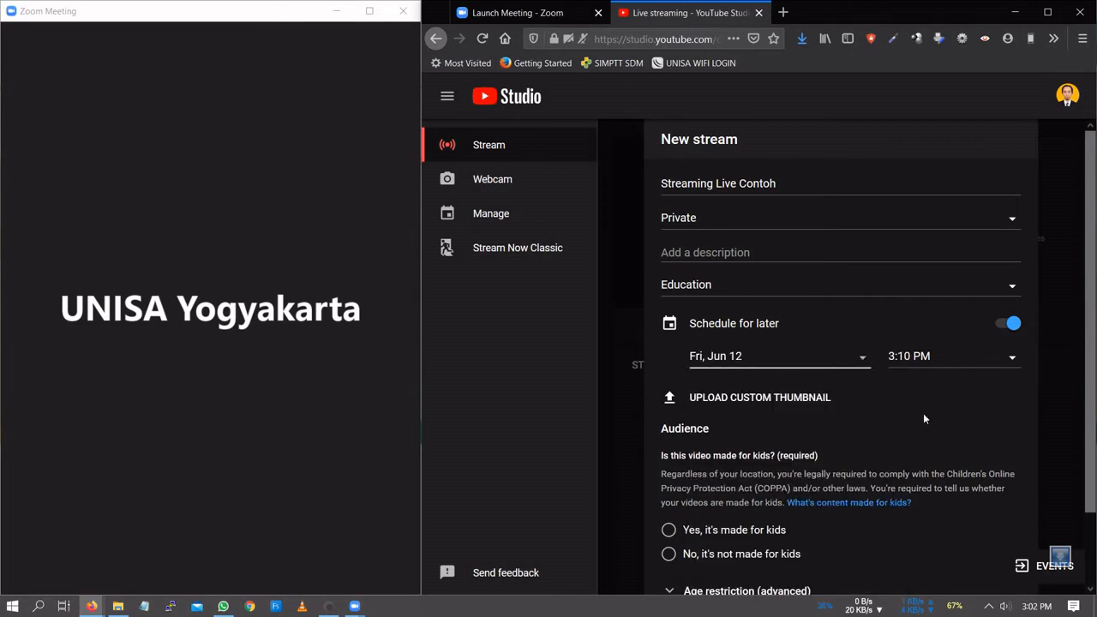
left_click(933, 362)
scroll(927, 401, "up", 3)
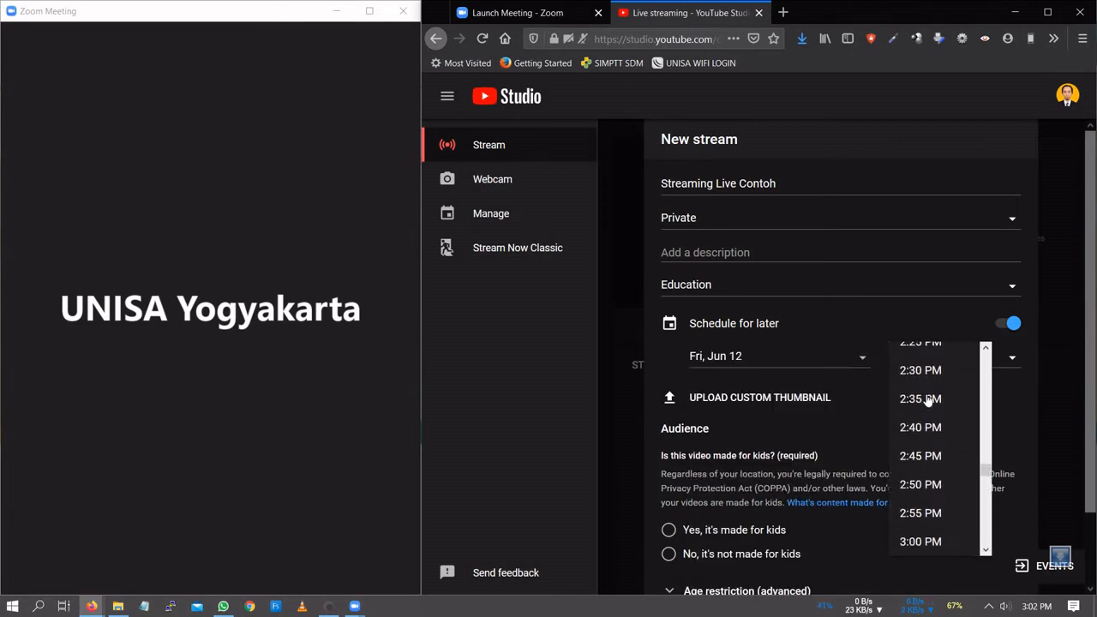
scroll(927, 401, "up", 4)
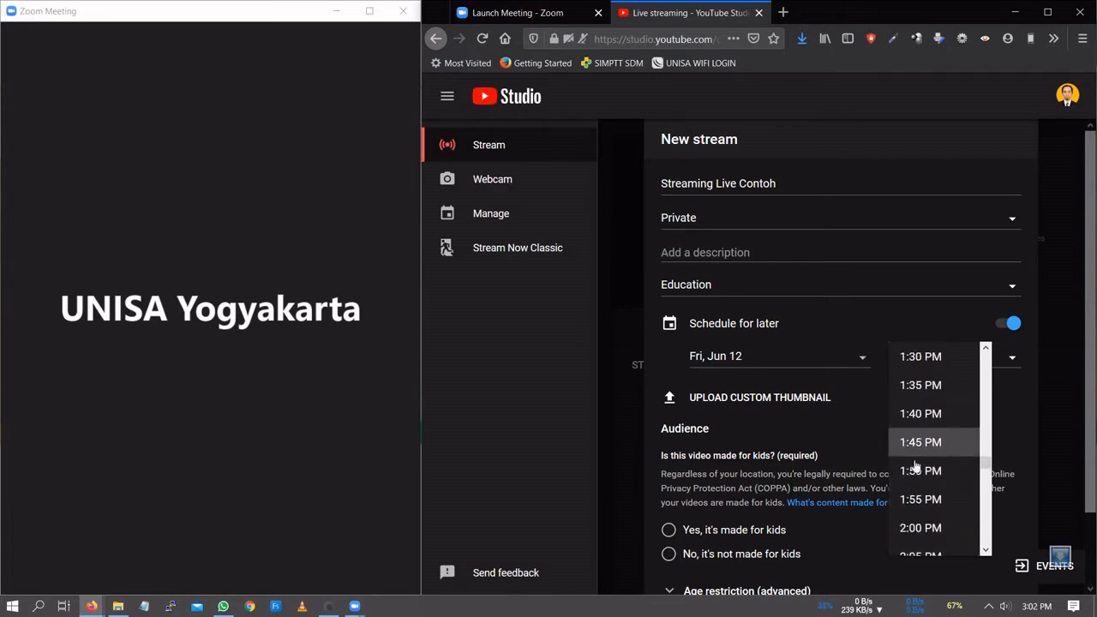
left_click(920, 528)
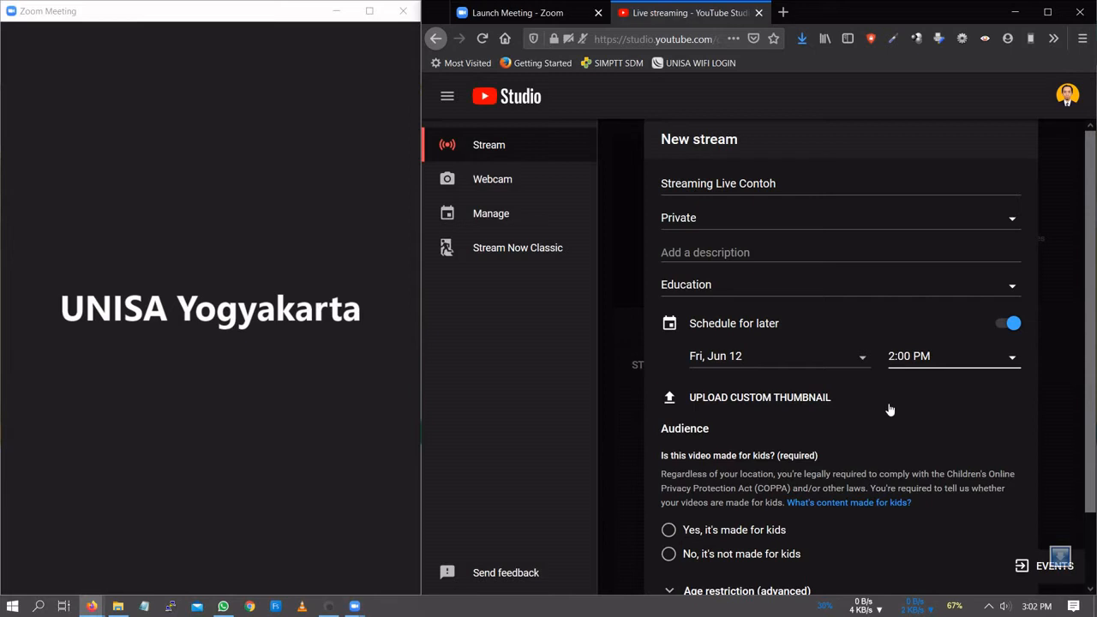
left_click(1014, 364)
scroll(959, 431, "down", 2)
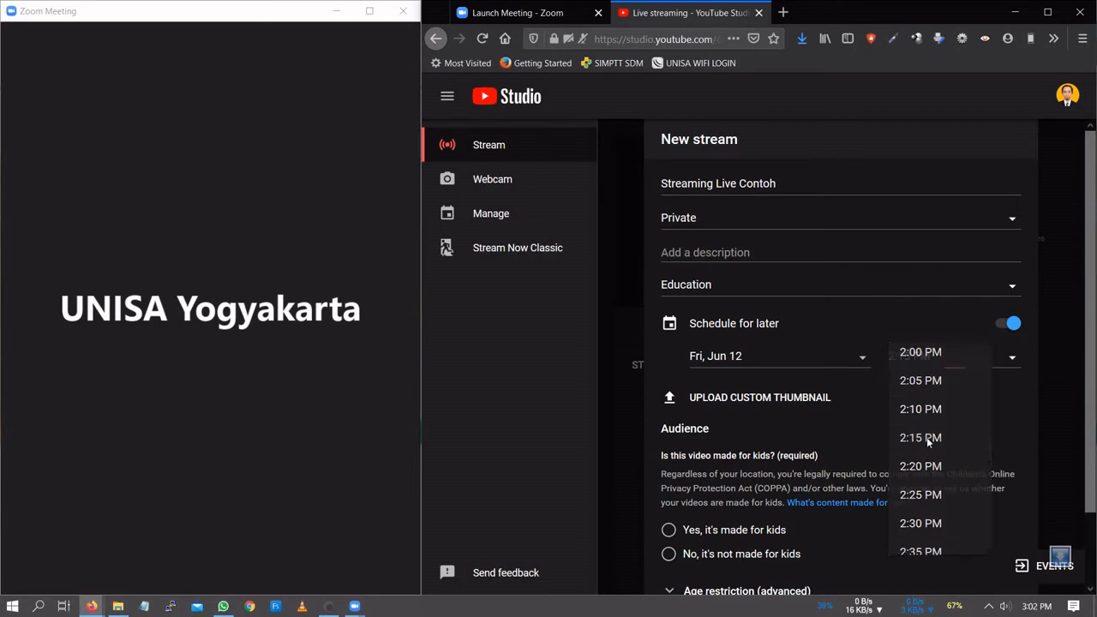
left_click(926, 438)
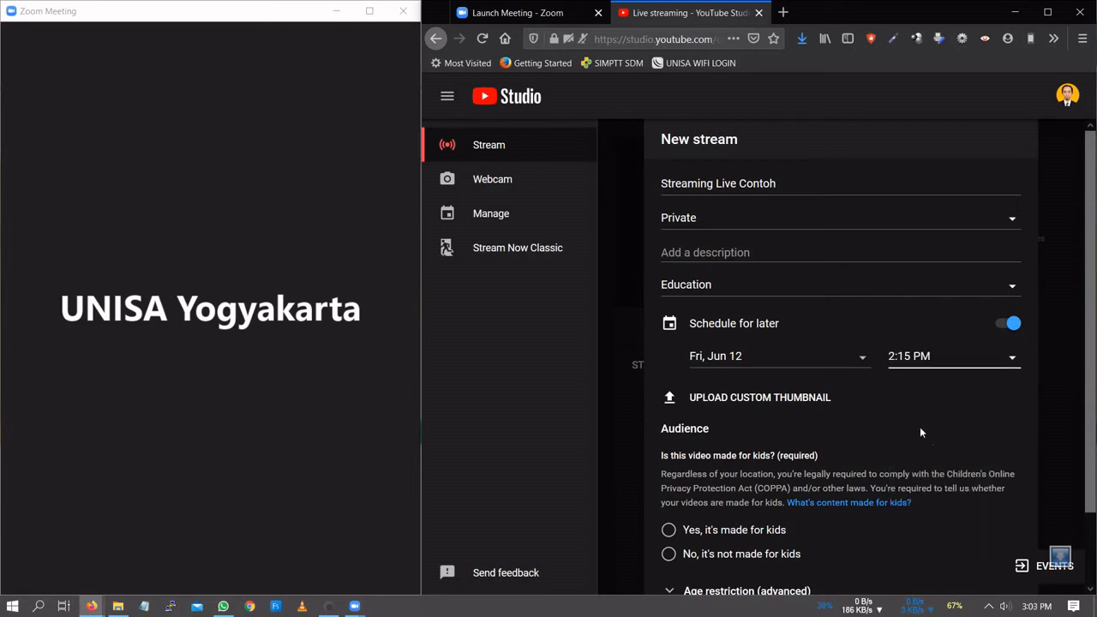
left_click(1012, 360)
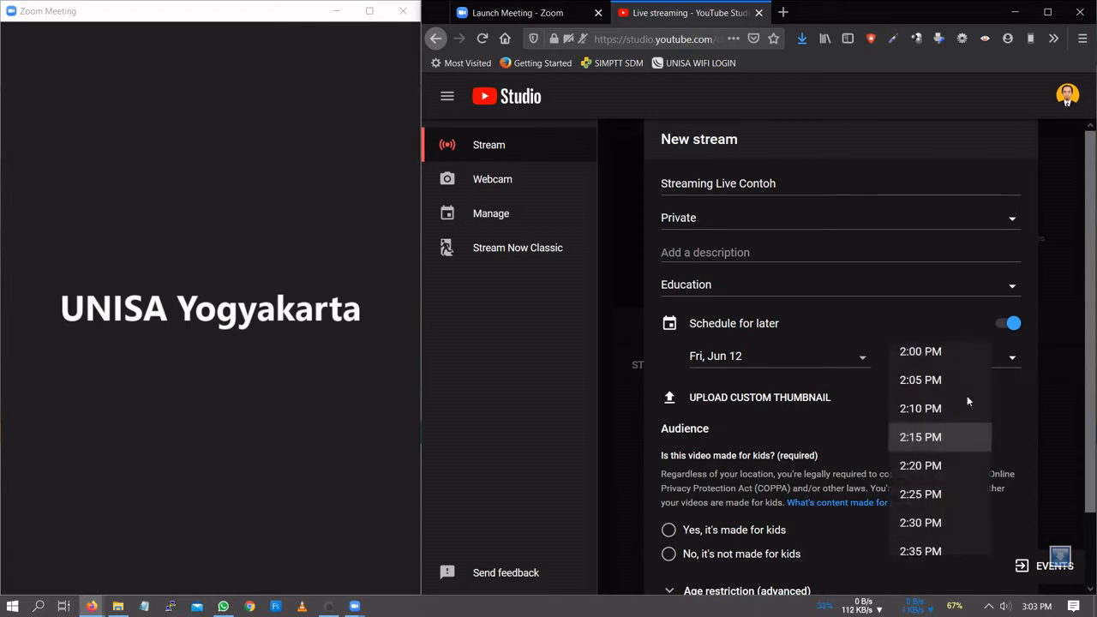
scroll(940, 425, "up", 2)
left_click(935, 430)
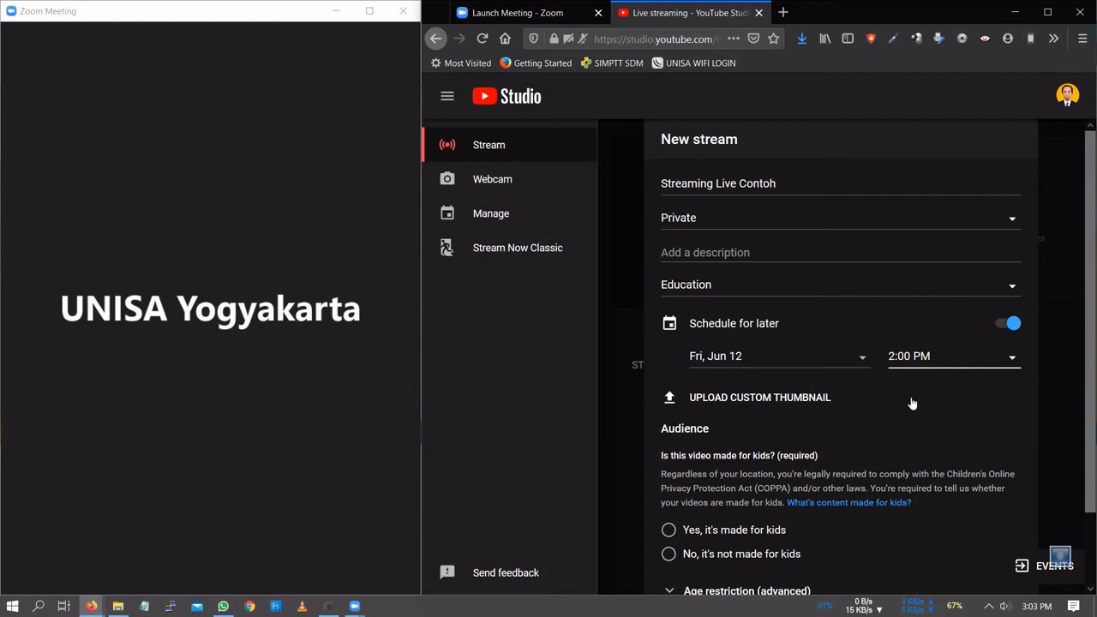
Mark it not made for kids, expand Age restriction, and create the stream
scroll(857, 424, "down", 2)
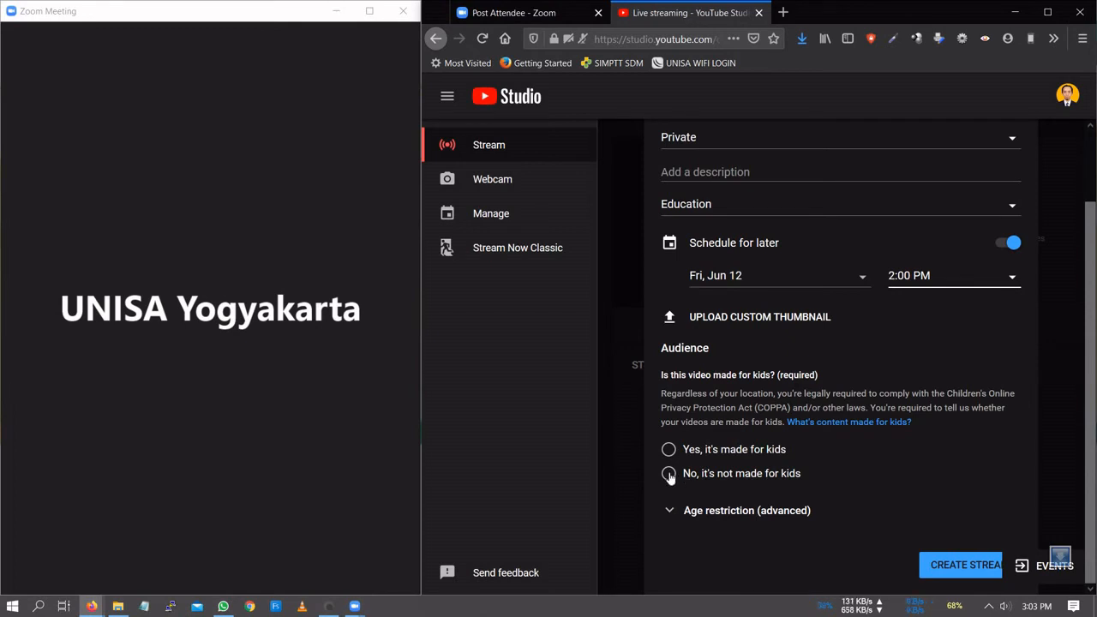
left_click(670, 476)
left_click(717, 516)
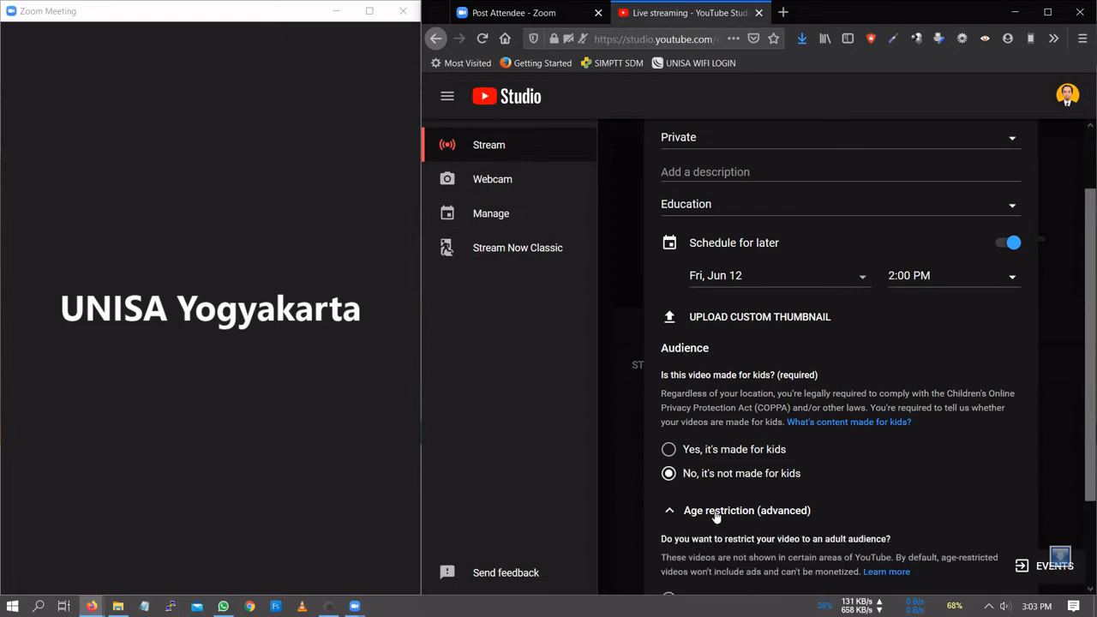
scroll(771, 447, "down", 3)
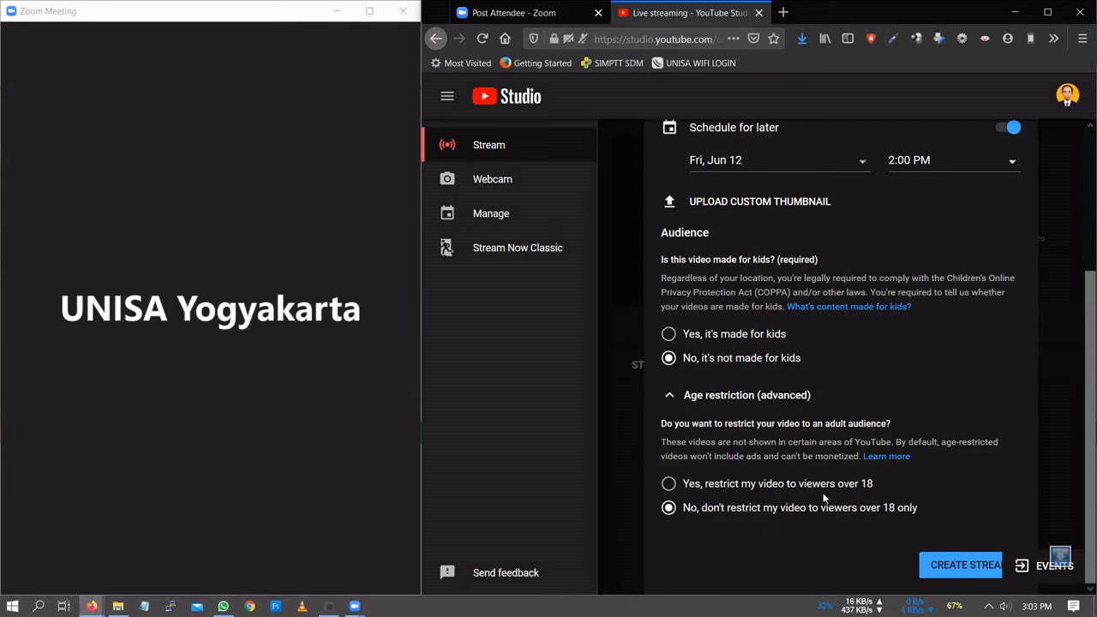
left_click(947, 567)
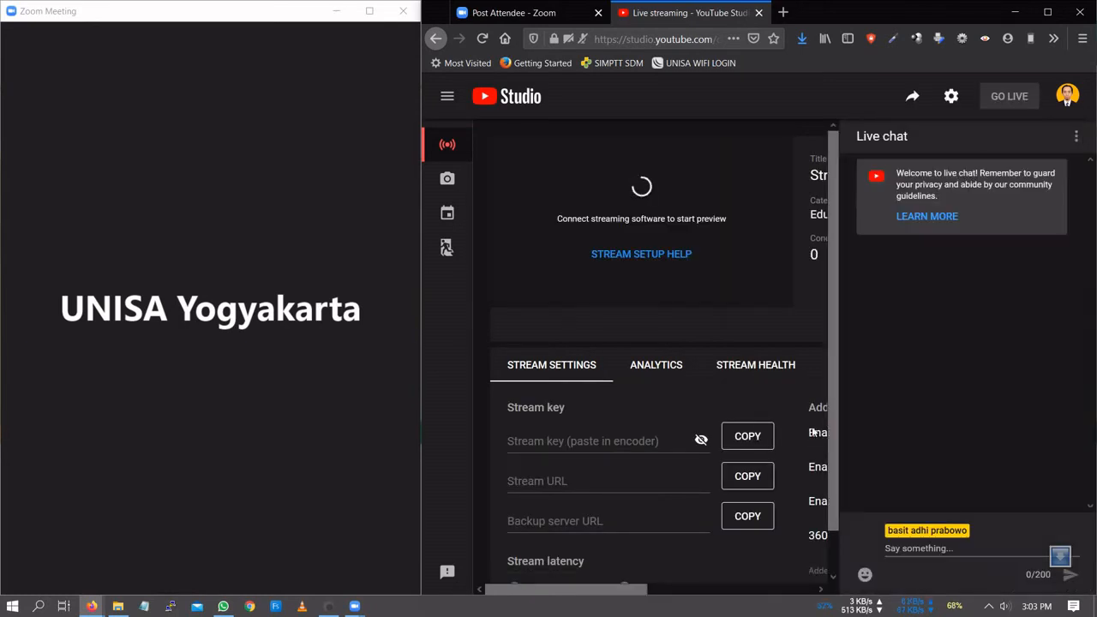
Copy the new stream's key, then bring up the Zoom meeting's More options
scroll(706, 447, "down", 2)
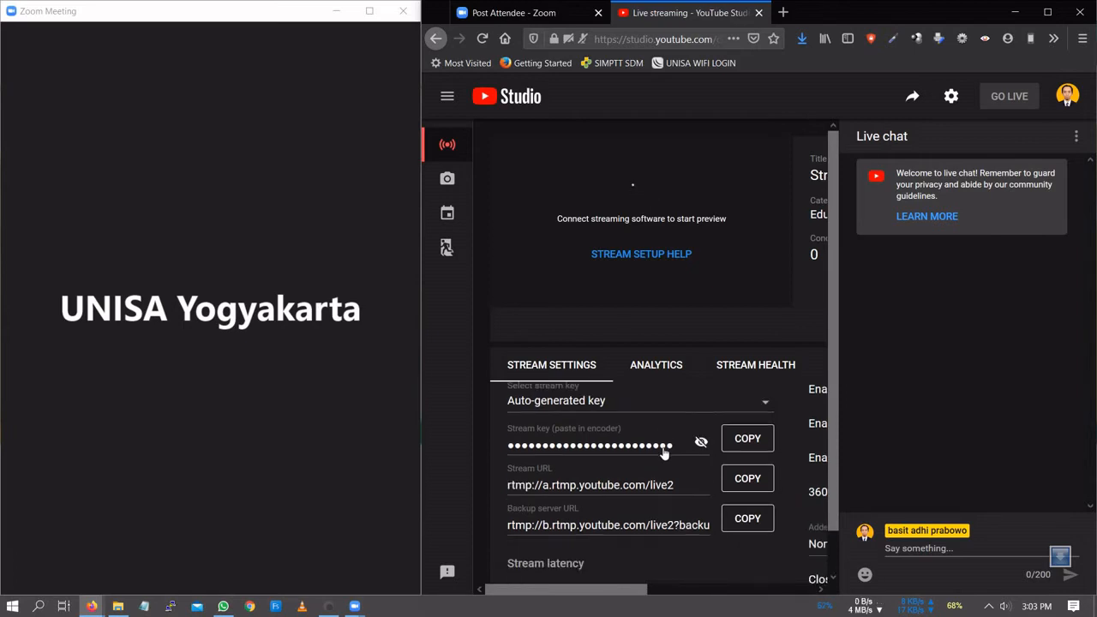
scroll(610, 416, "up", 2)
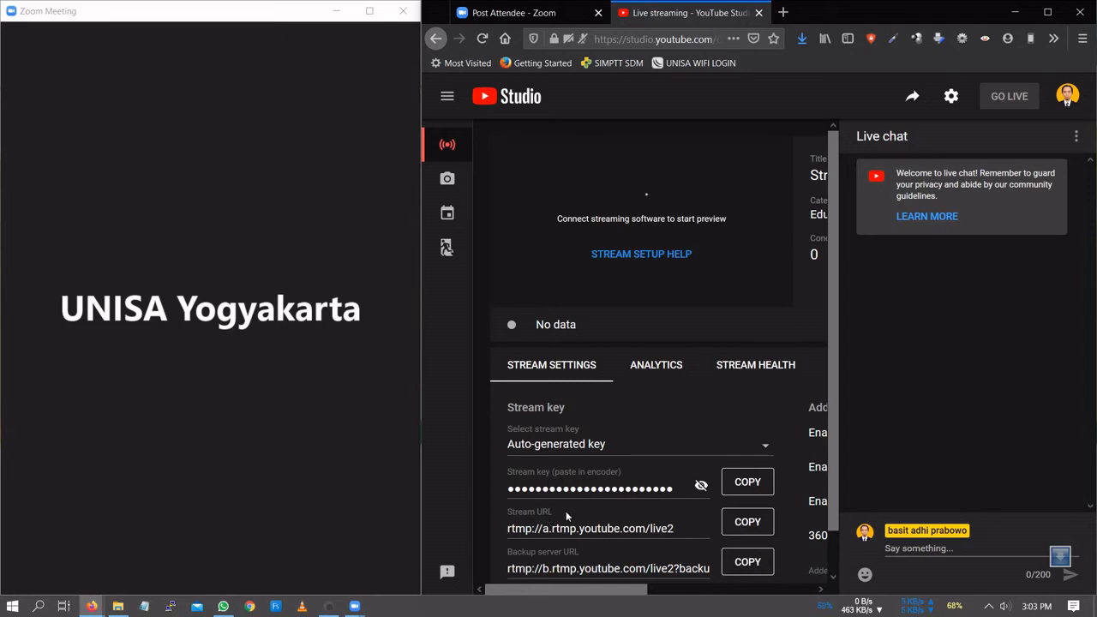
left_click(739, 485)
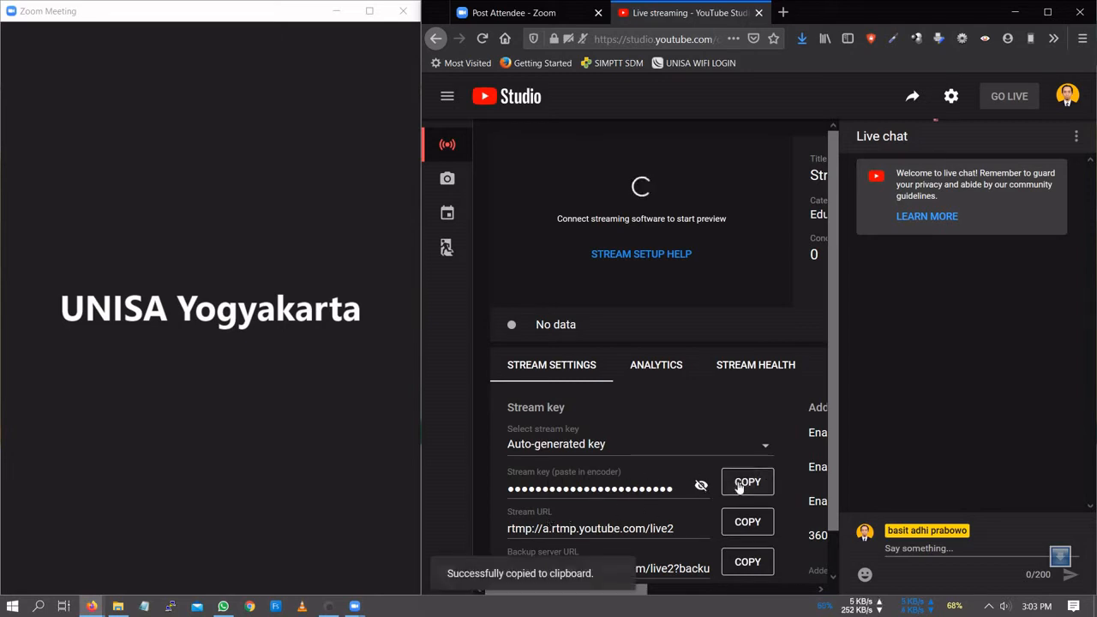
left_click(344, 438)
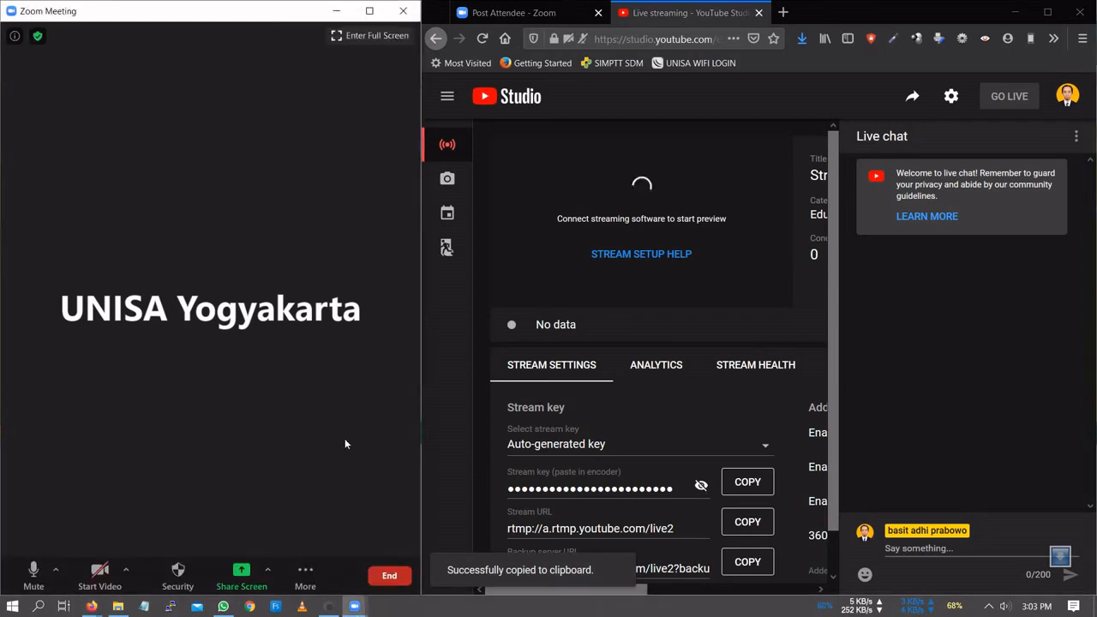
left_click(305, 573)
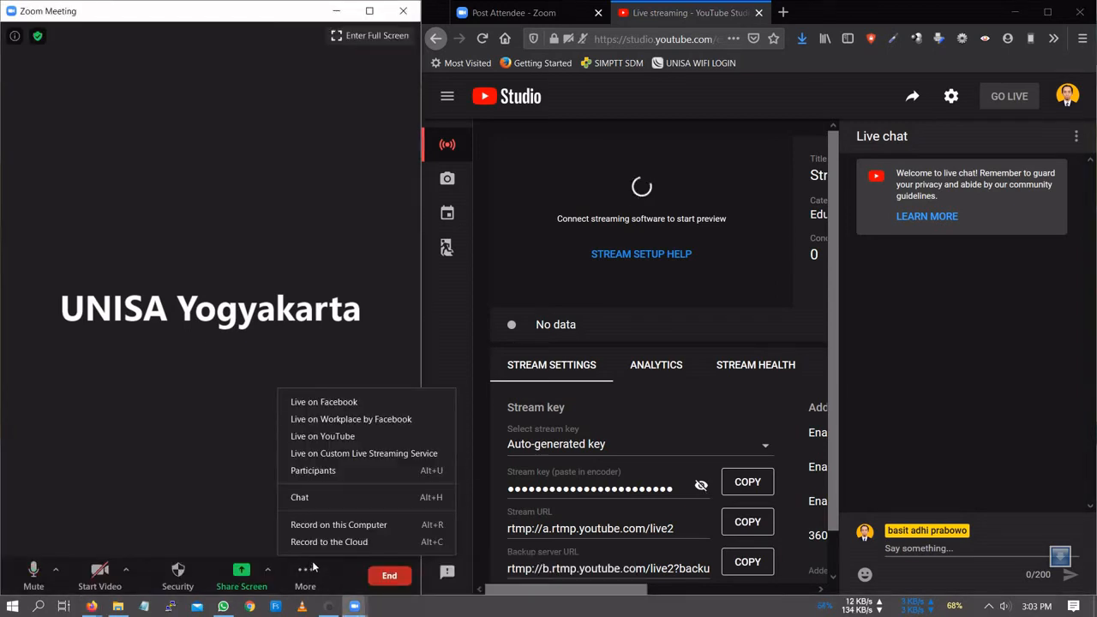
Choose Zoom's Custom Live Streaming Service and paste the YouTube stream key into Streaming key
left_click(350, 454)
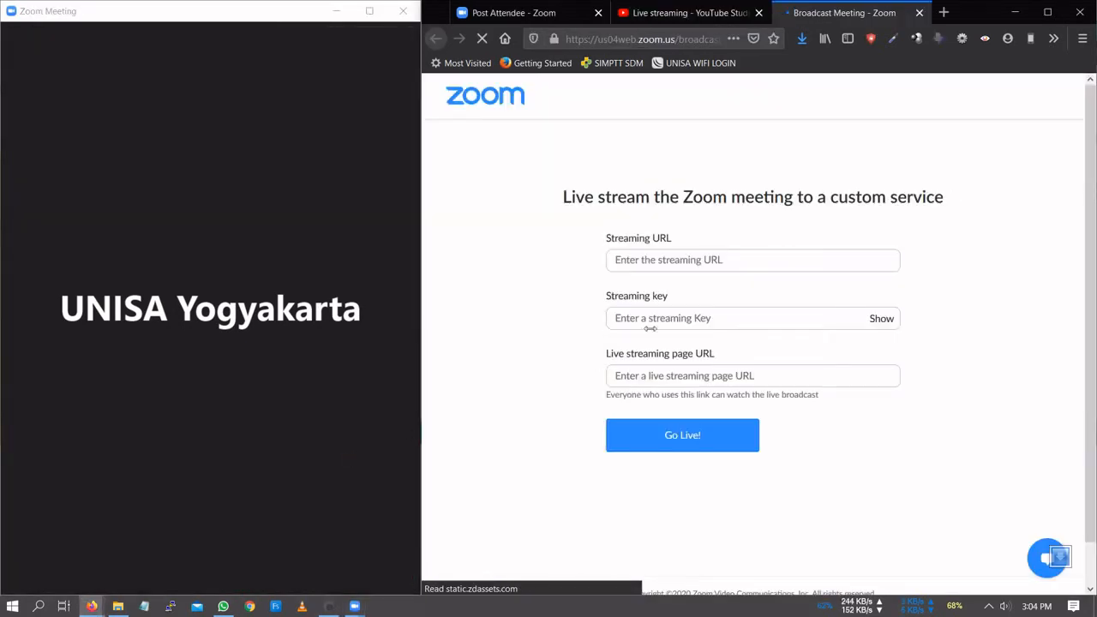
left_click(664, 19)
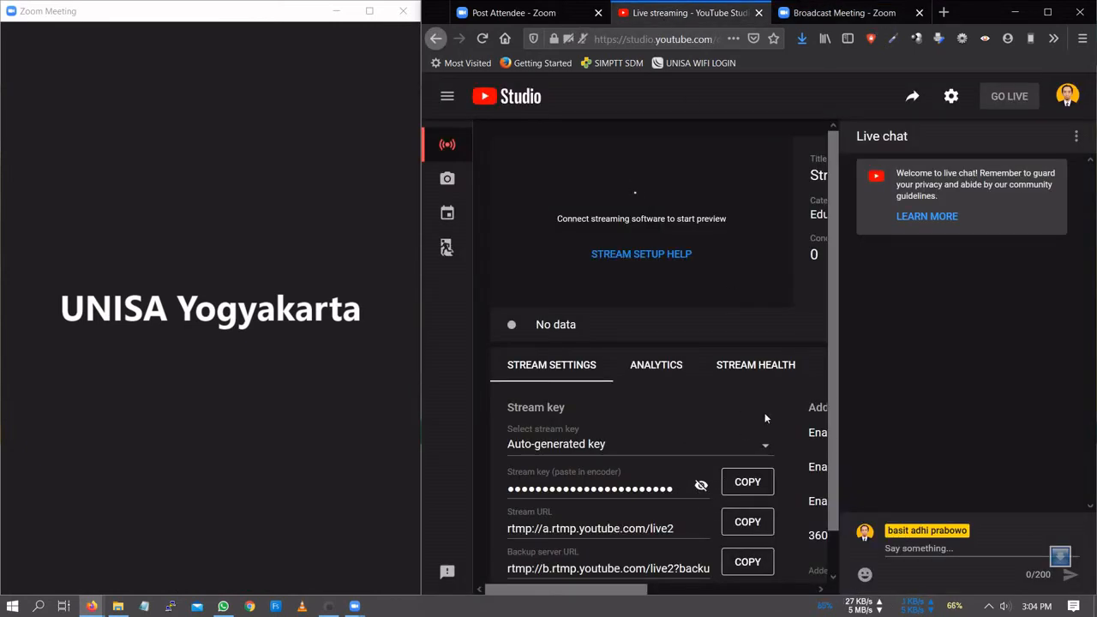
left_click(851, 18)
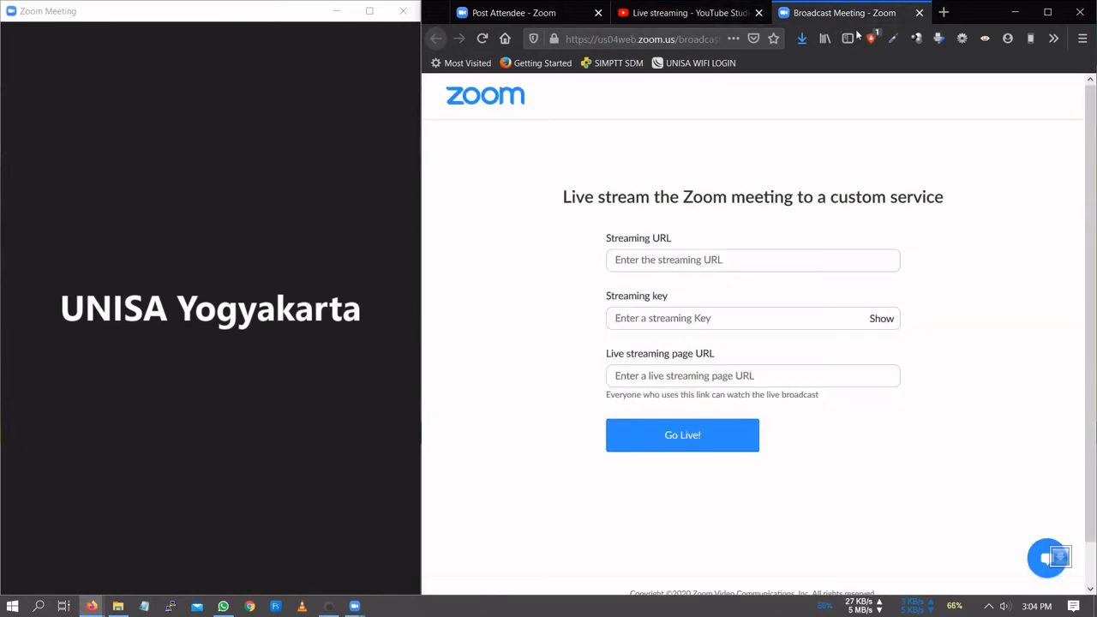
left_click(716, 318)
right_click(705, 319)
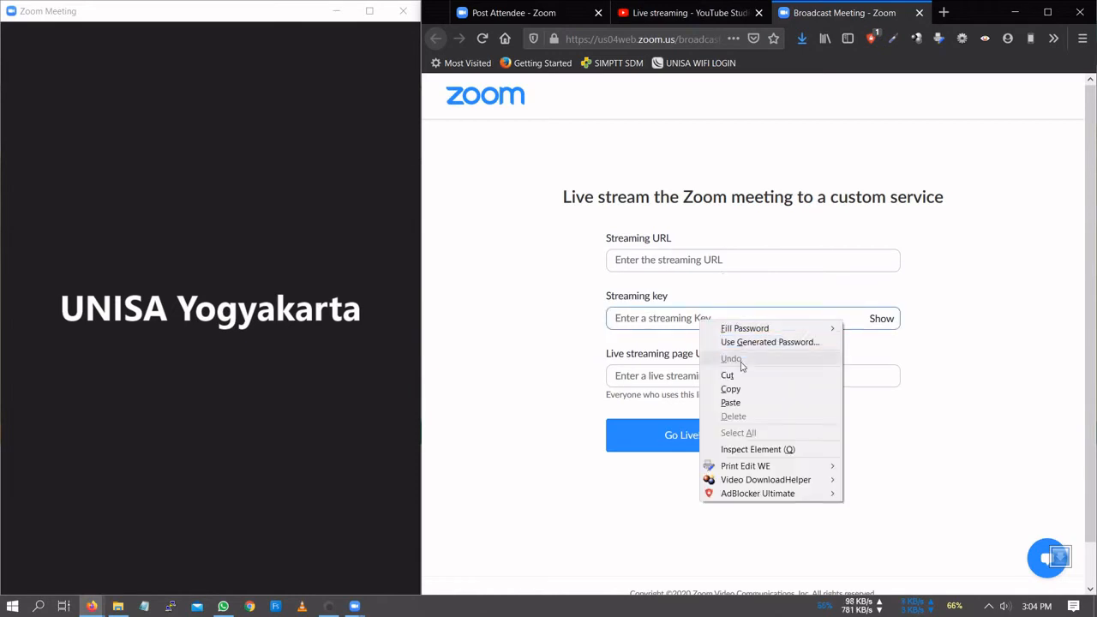
left_click(737, 401)
Copy YouTube's Stream URL and paste it into Zoom's Streaming URL field
left_click(690, 13)
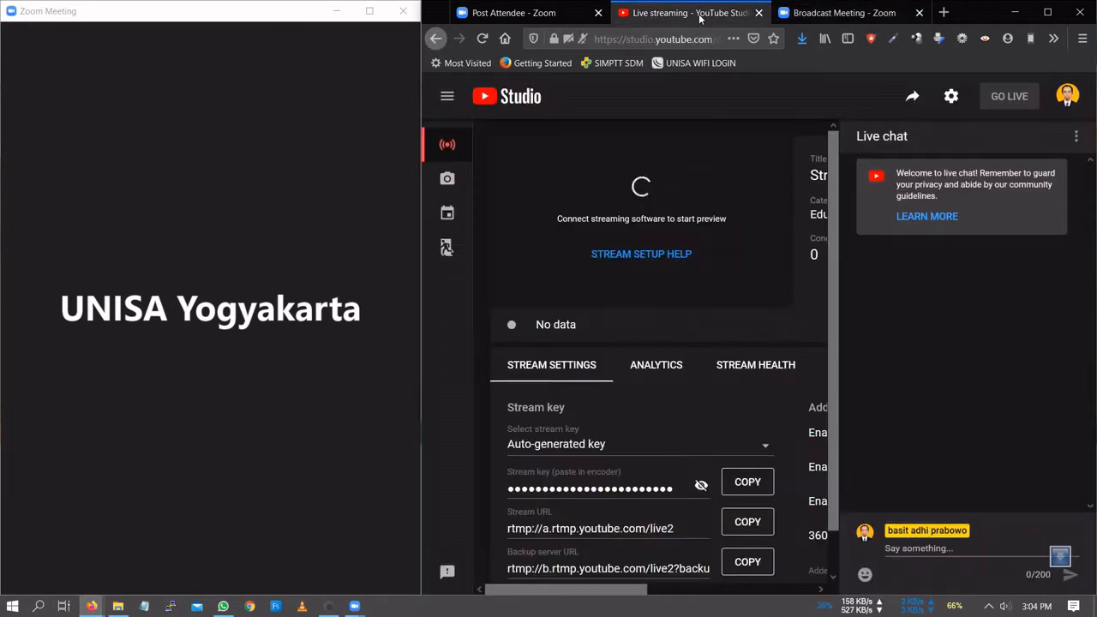
left_click(610, 528)
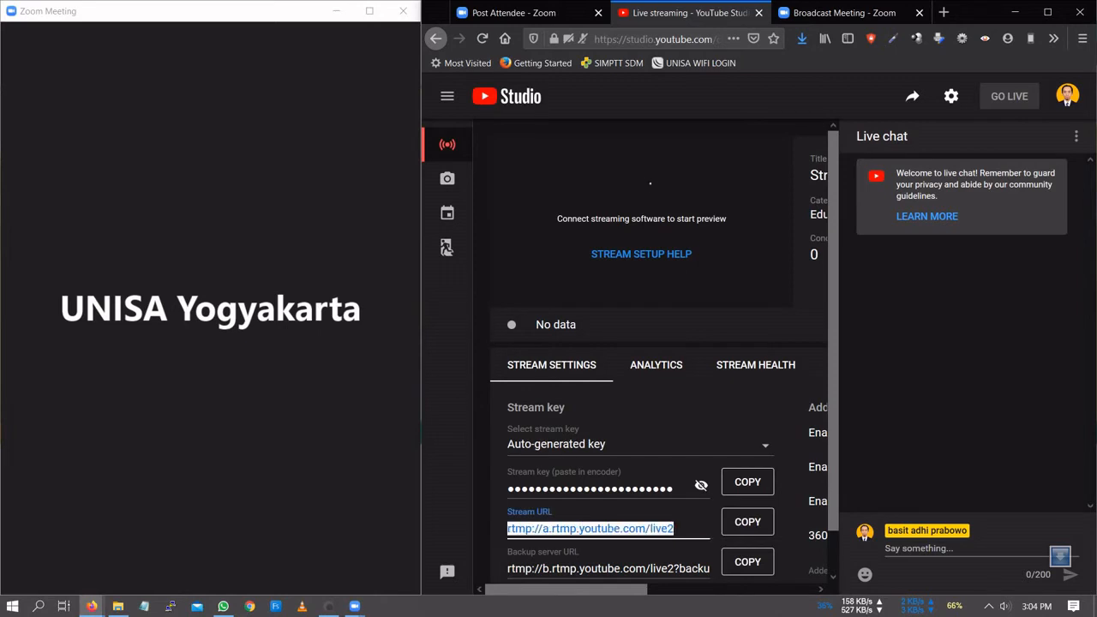
right_click(611, 528)
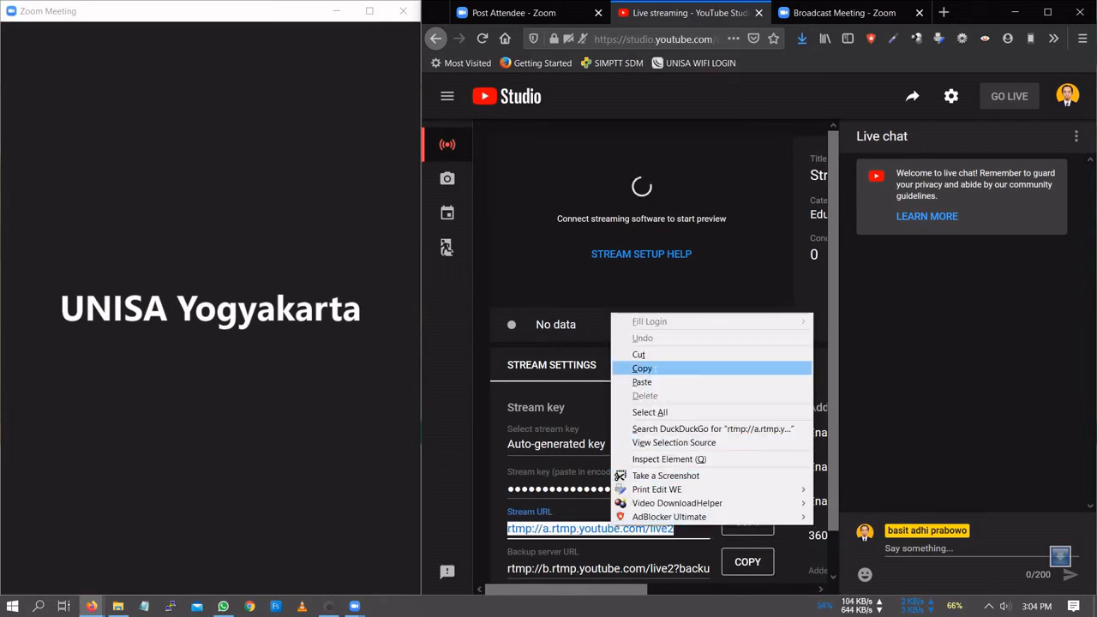
left_click(643, 367)
left_click(842, 13)
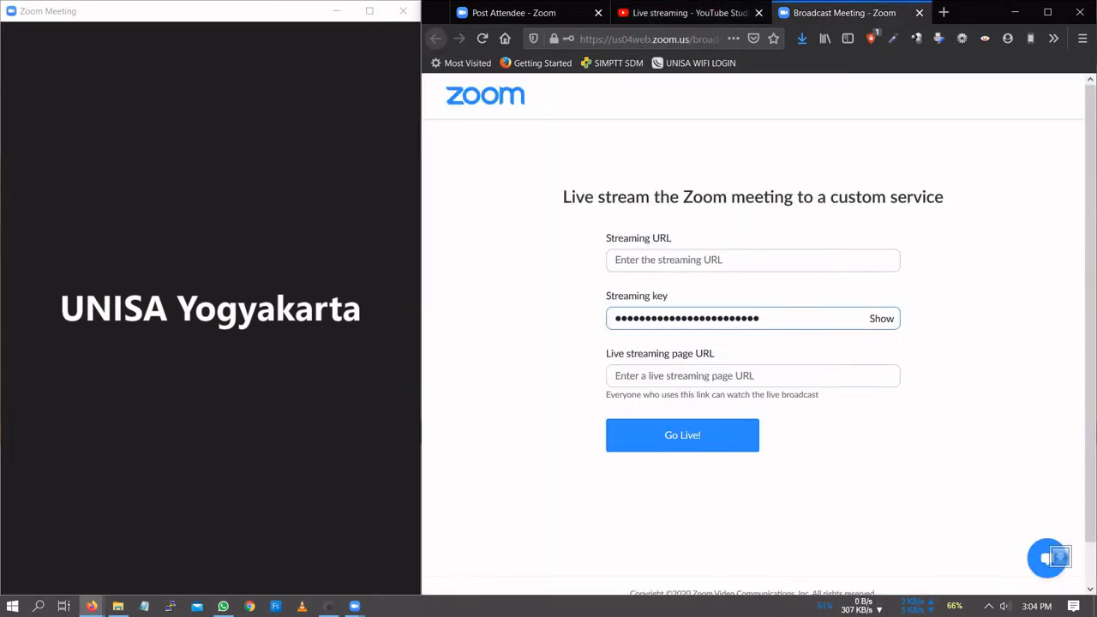
left_click(677, 261)
right_click(677, 265)
left_click(709, 334)
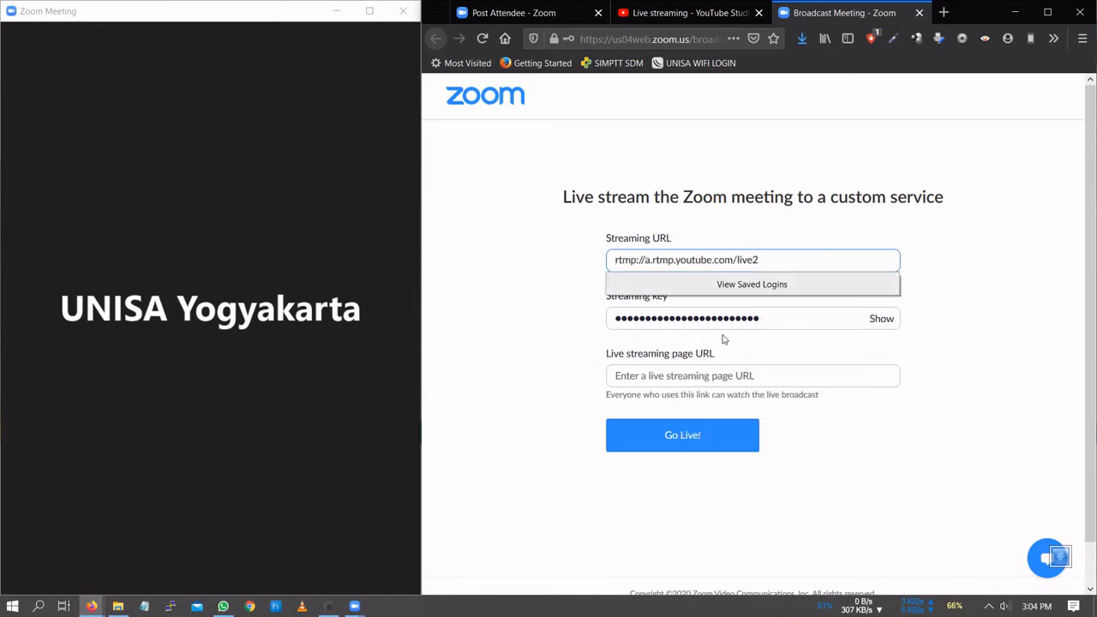
left_click(651, 375)
type("https:")
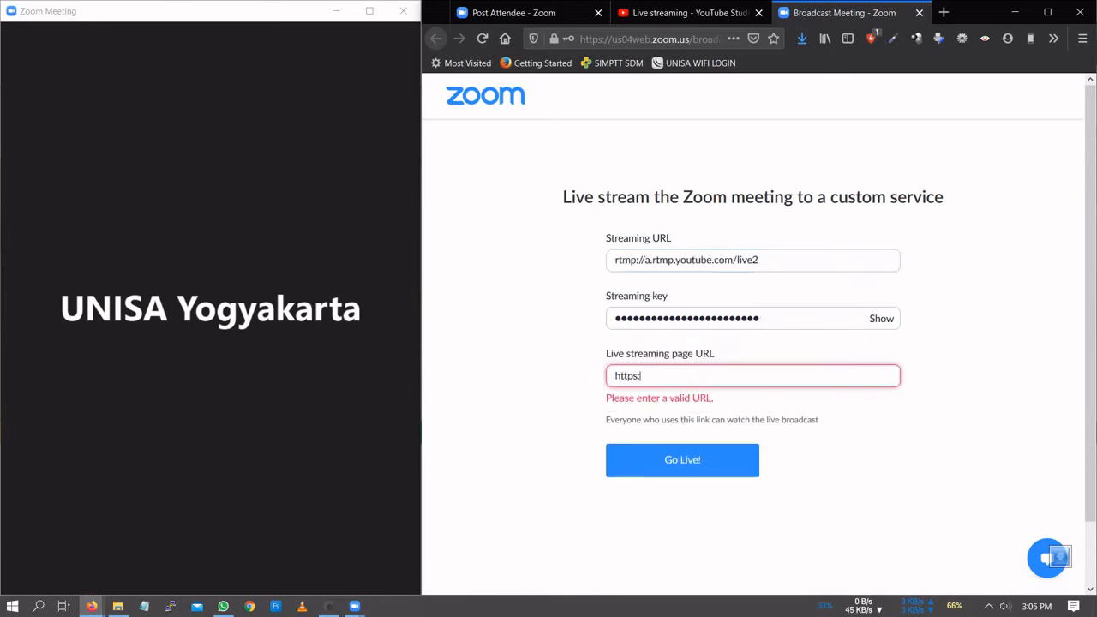
type("//www.")
key("BackSpace")
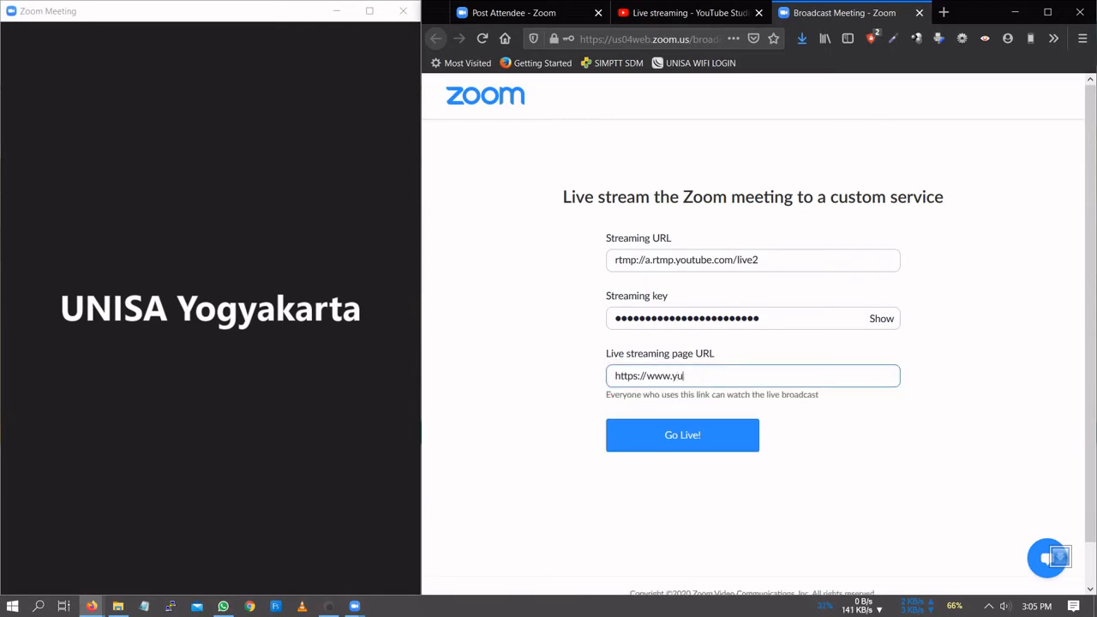
type("youtube.com")
left_click(676, 432)
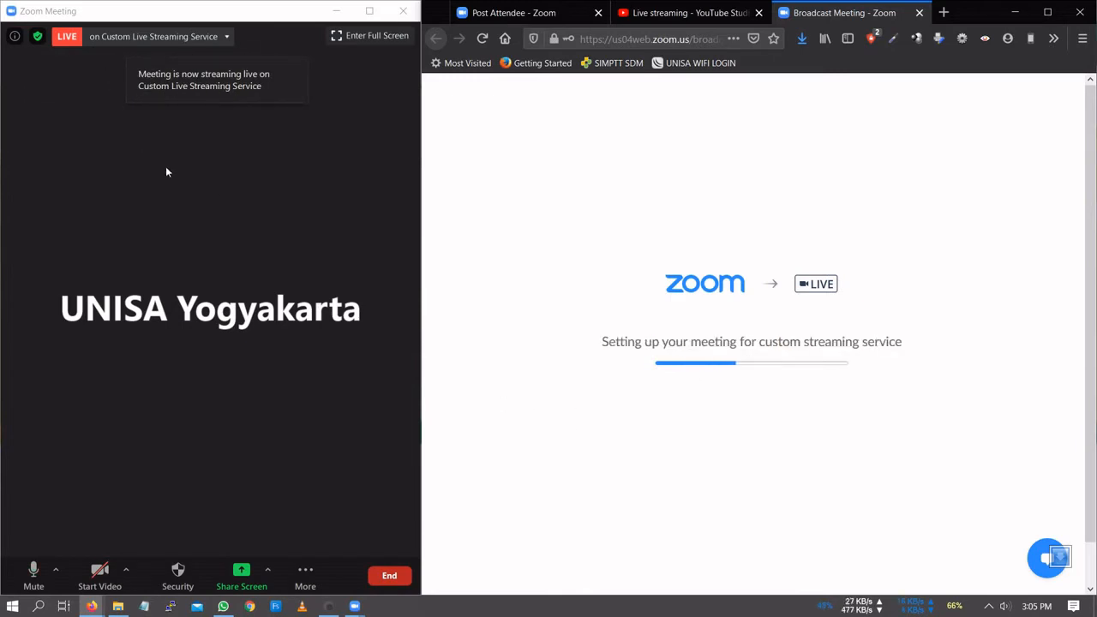
Return to the stream dashboard and go live once the Zoom feed shows an excellent connection
left_click(702, 15)
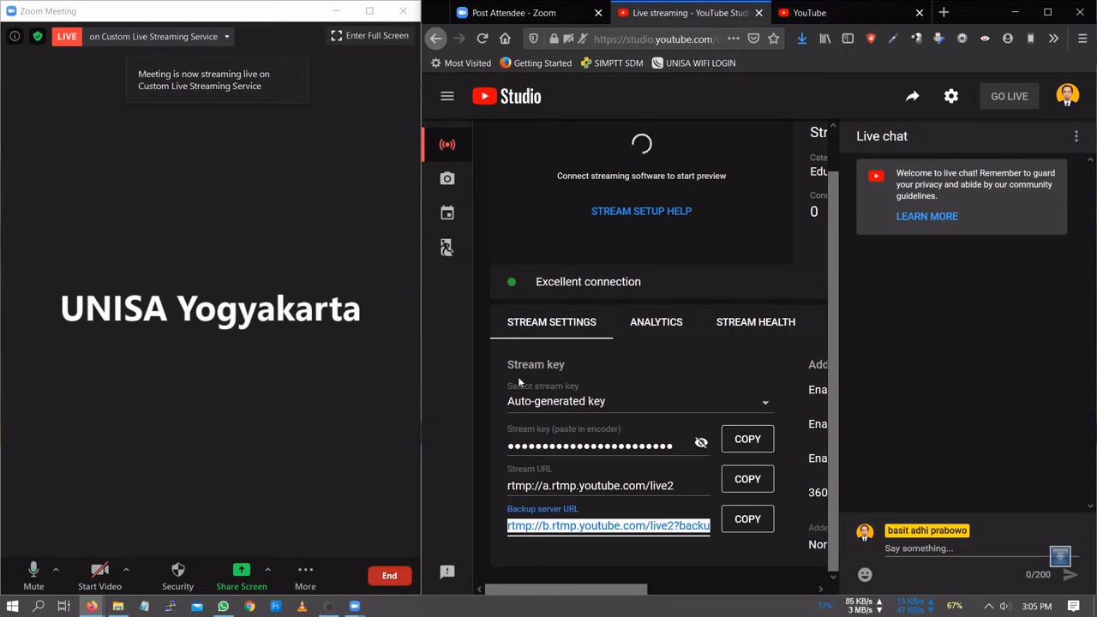
left_click(242, 257)
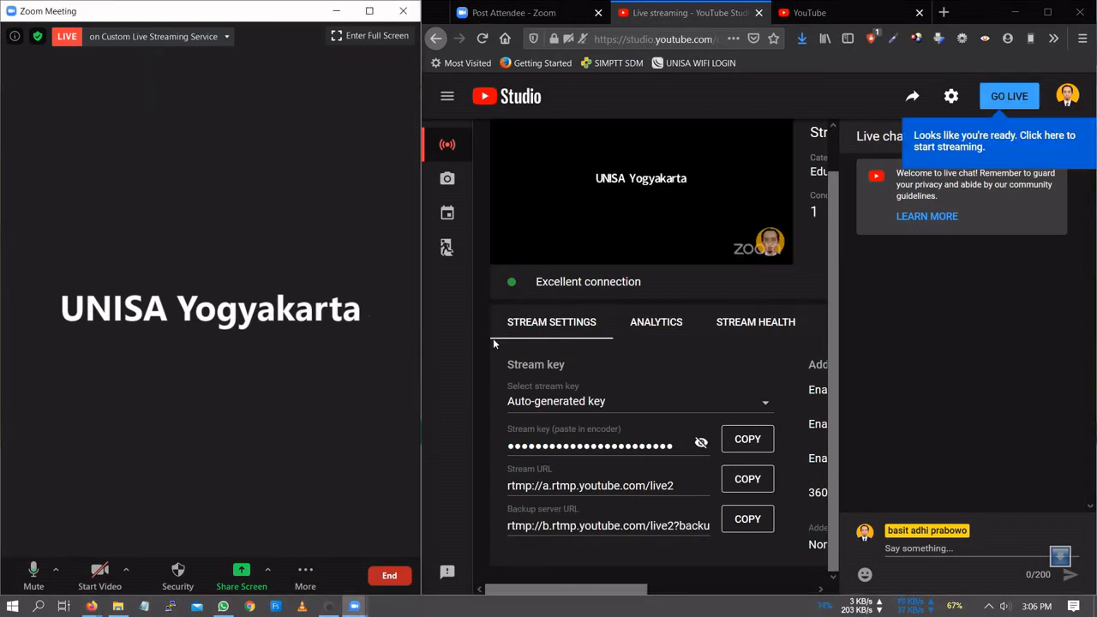
left_click(1009, 97)
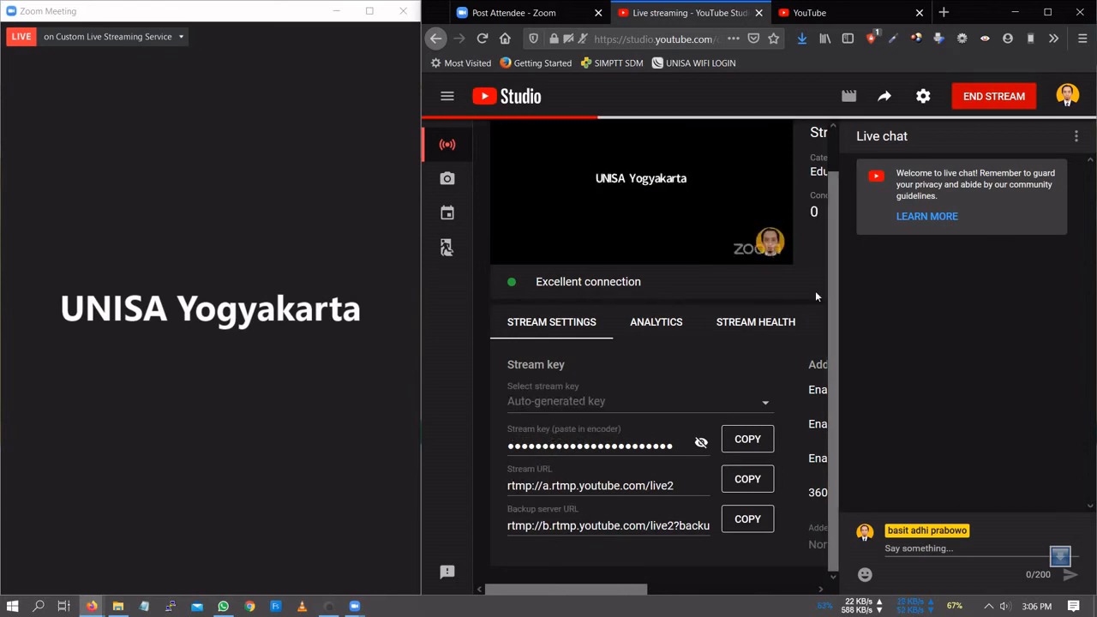
Wait until END STREAM appears and the Zoom 'UNISA Yogyakarta' feed plays in the live preview
mouse_move(255, 276)
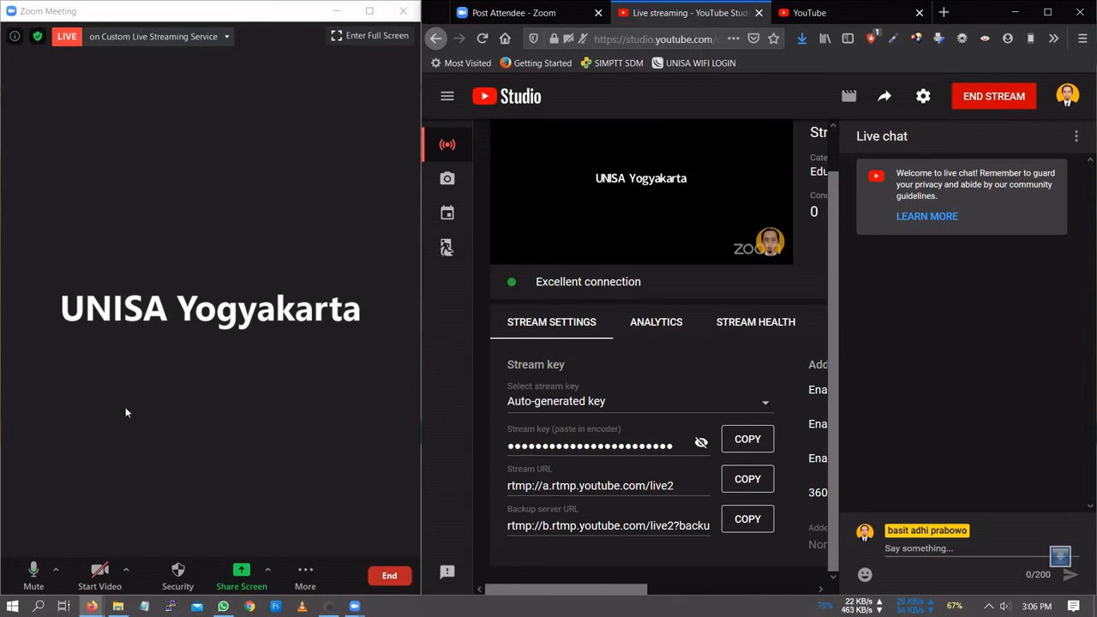
Share a Zoom whiteboard into the live meeting
left_click(240, 572)
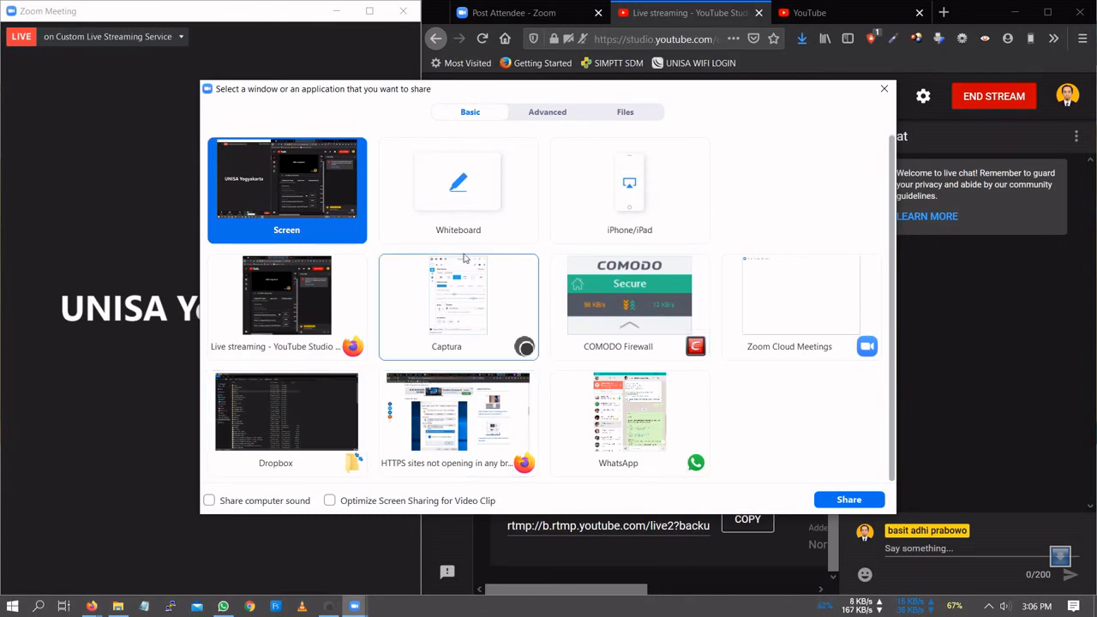
left_click(456, 221)
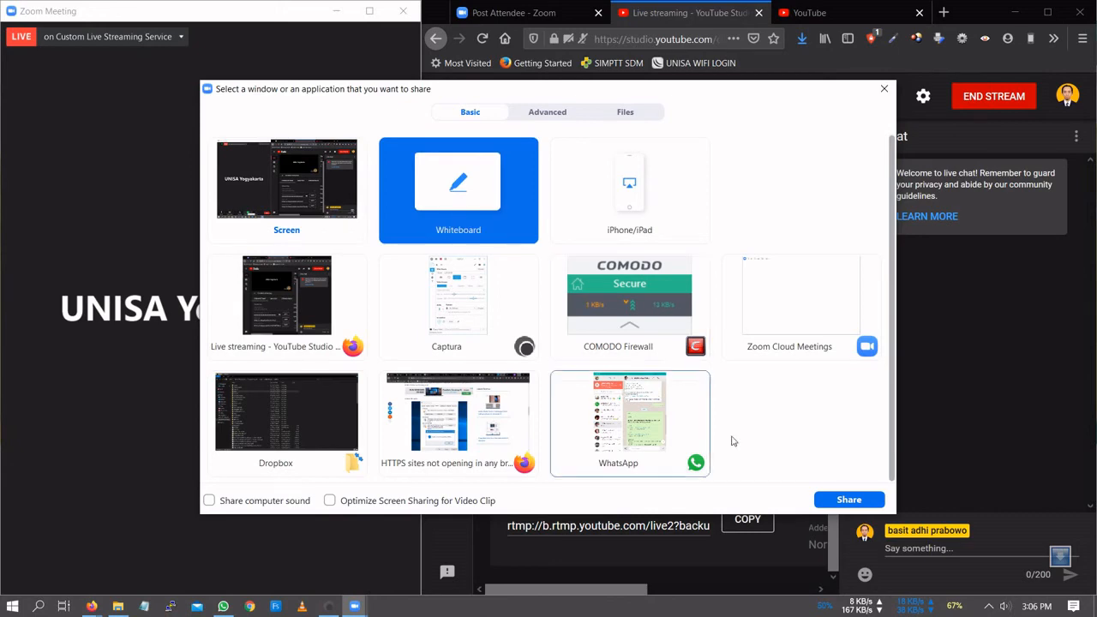
left_click(829, 499)
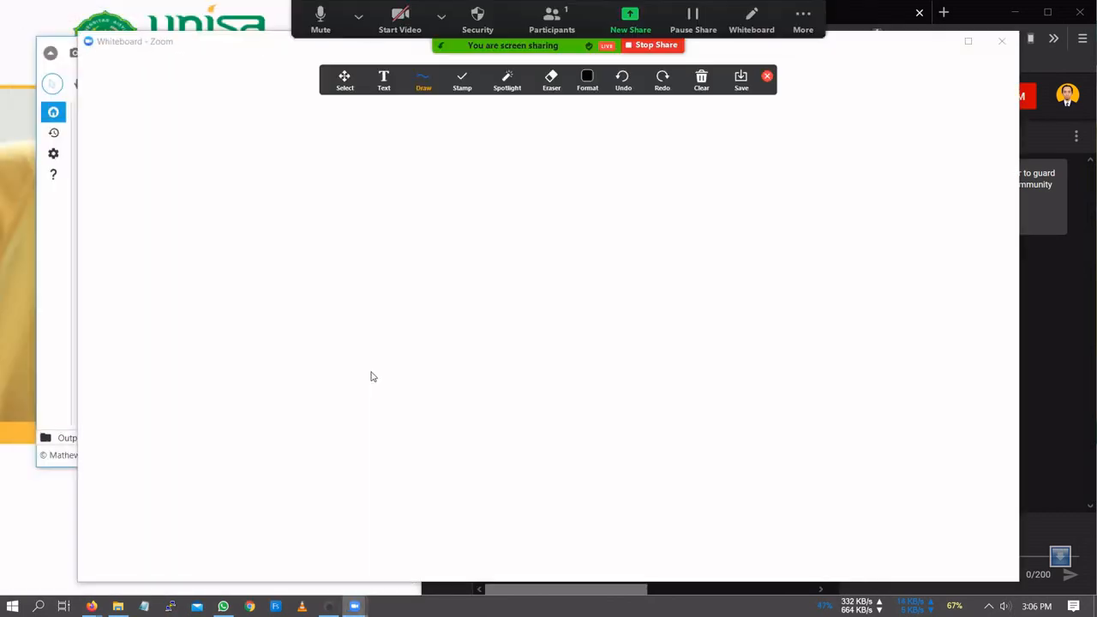
Draw a looping freehand scribble on the whiteboard, then stop sharing
mouse_move(420, 184)
left_mouse_down()
mouse_move(467, 331)
mouse_move(403, 249)
mouse_move(563, 330)
mouse_move(418, 426)
mouse_move(619, 357)
left_mouse_up()
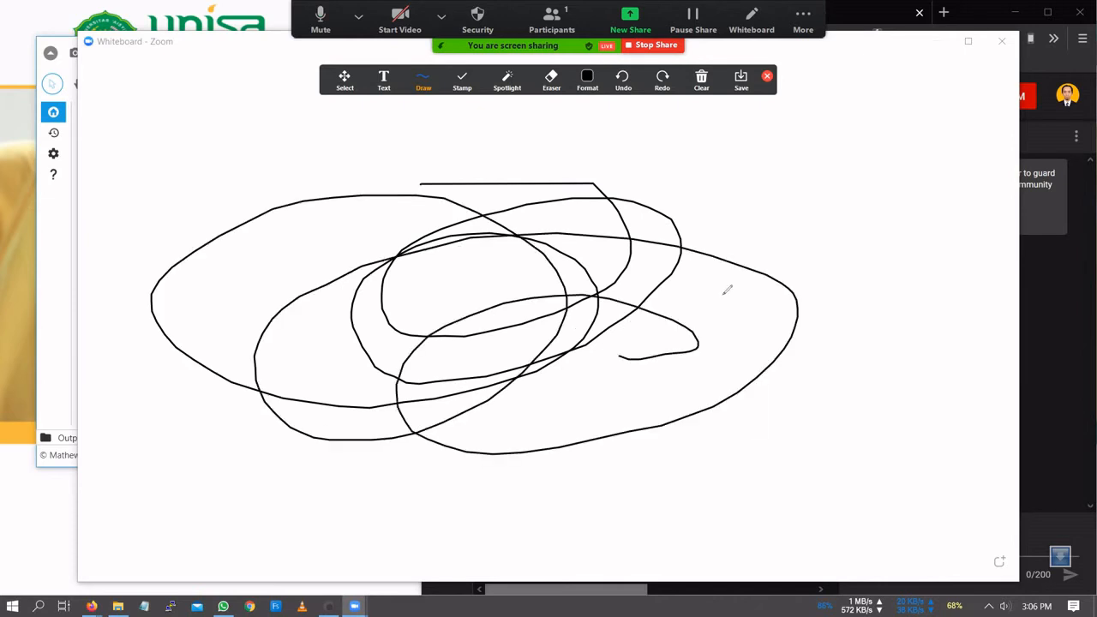
left_click(701, 79)
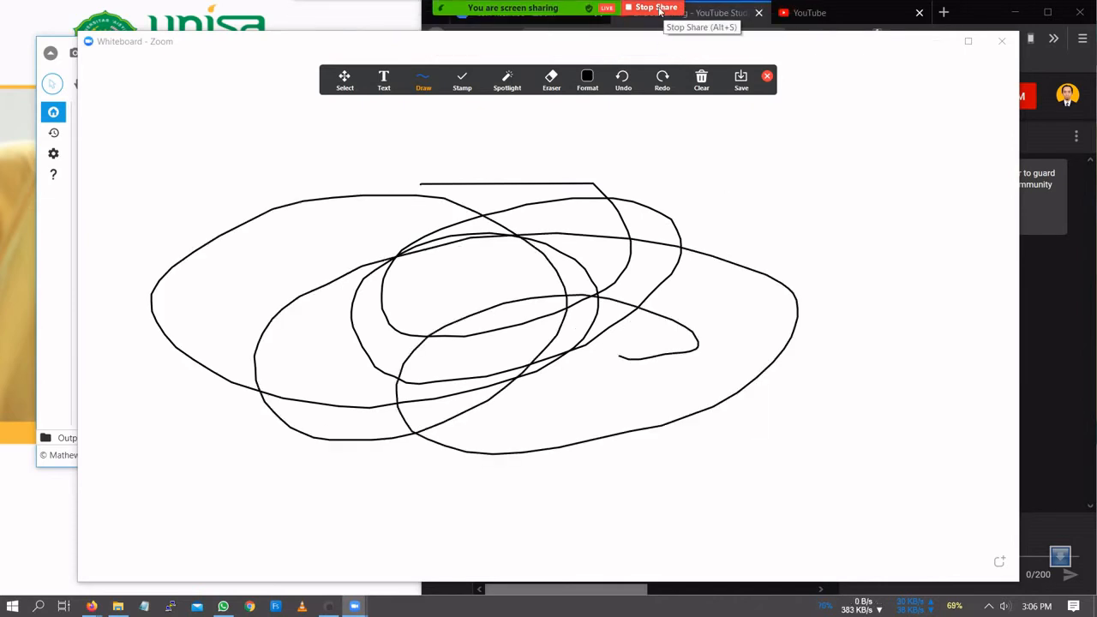
left_click(658, 9)
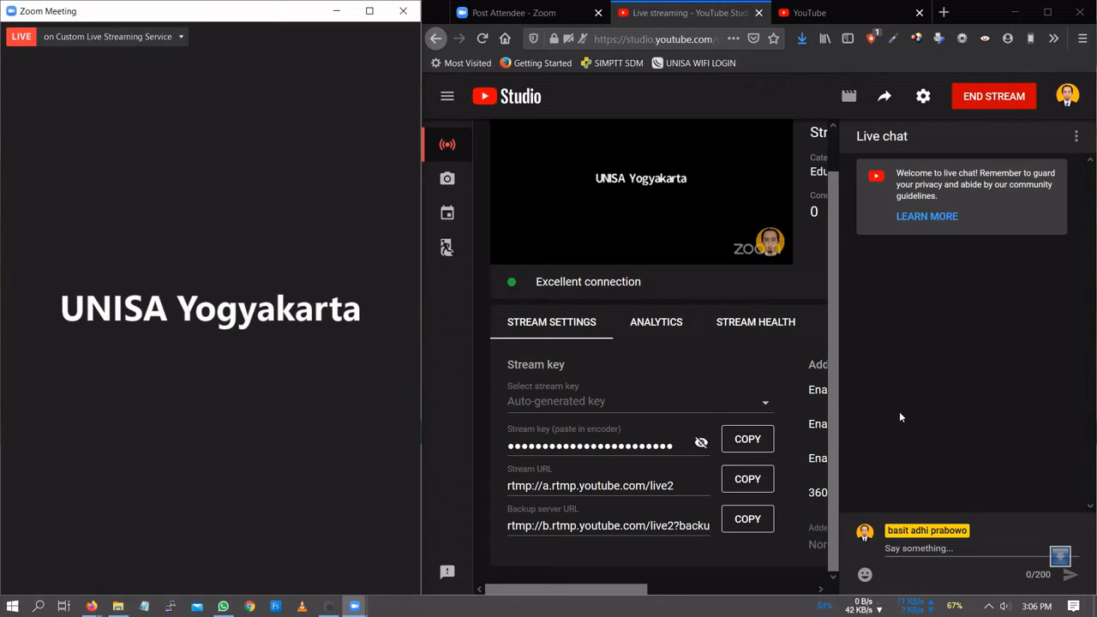
mouse_move(253, 445)
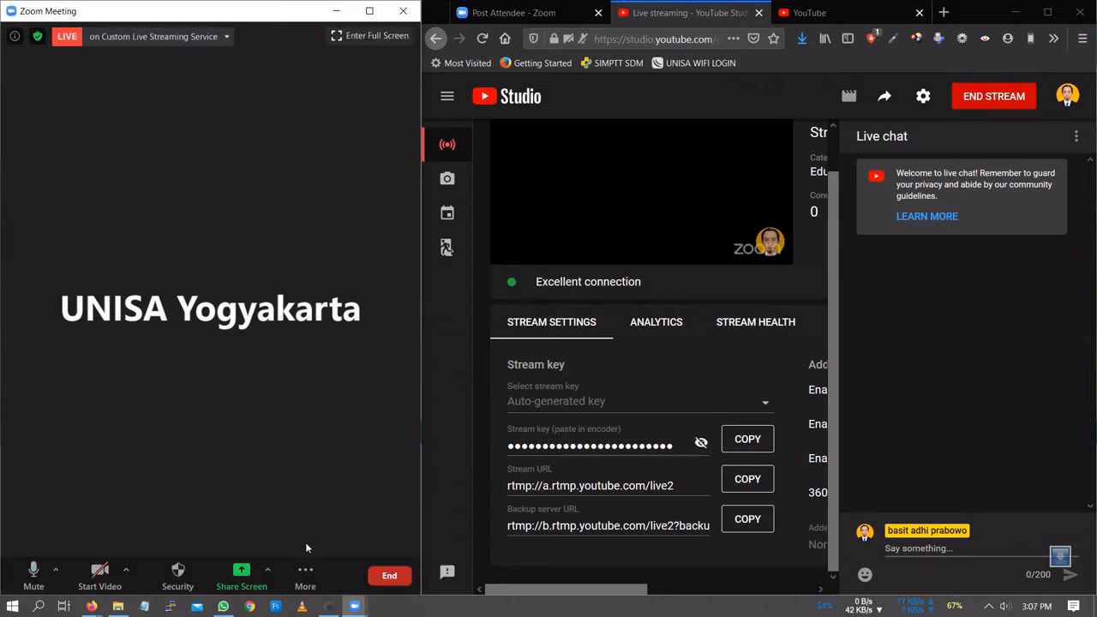
left_click(305, 572)
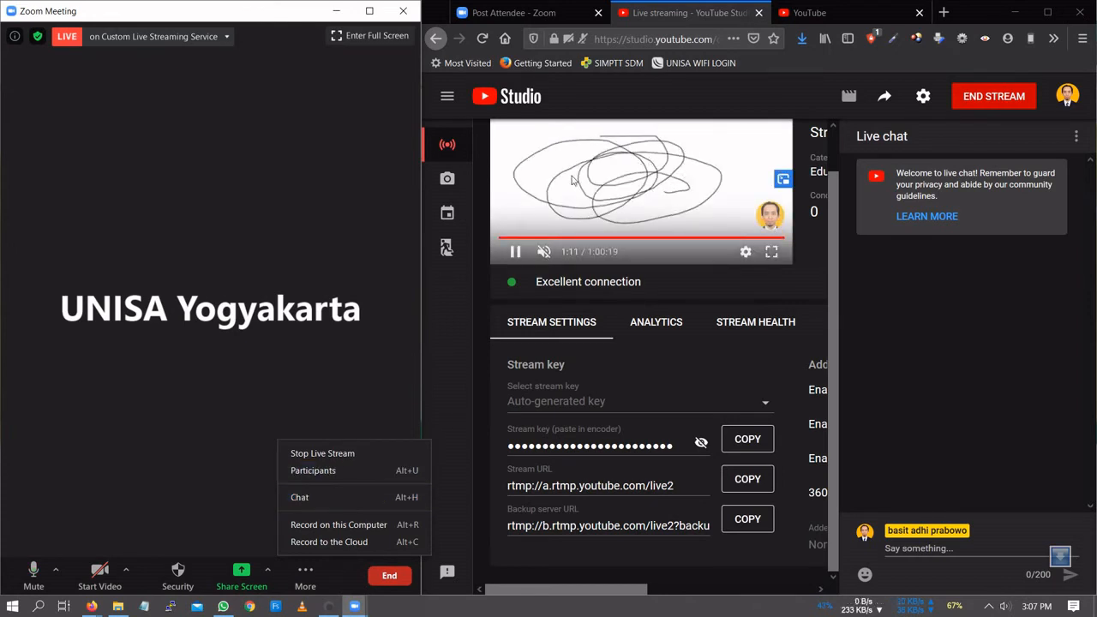
left_click(263, 206)
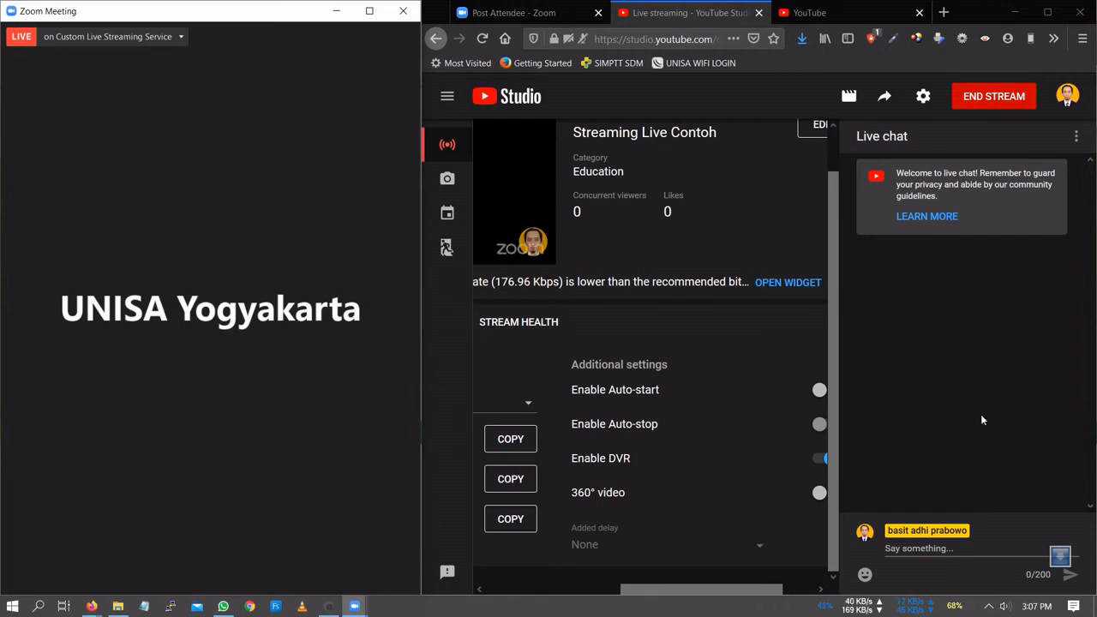
left_click(950, 366)
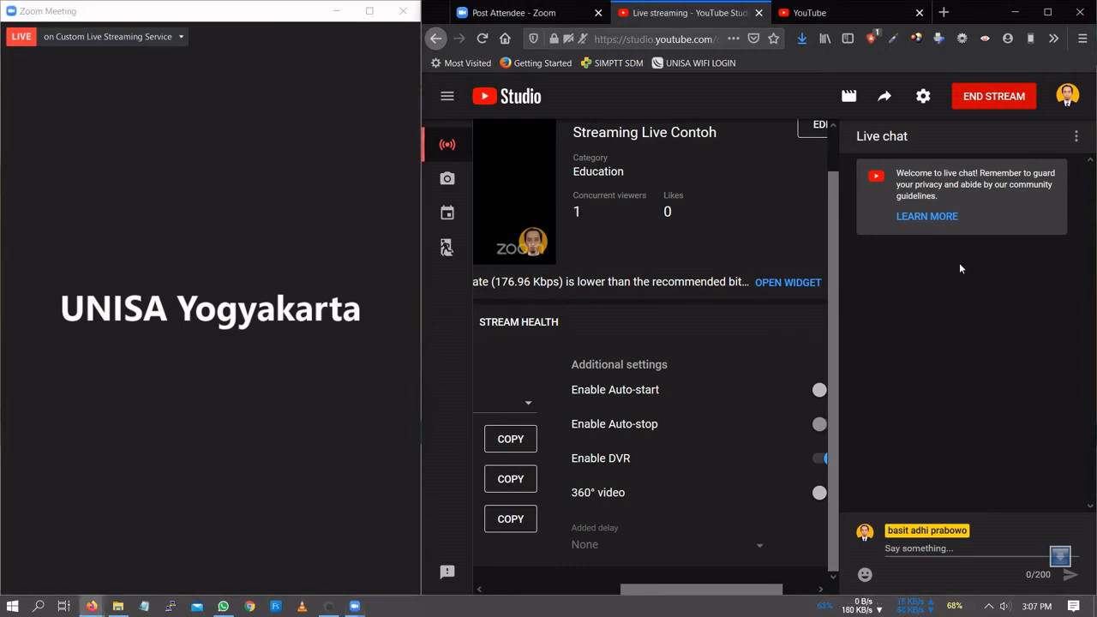
End the live stream and confirm, then check the account menu and return to YouTube
left_click(994, 103)
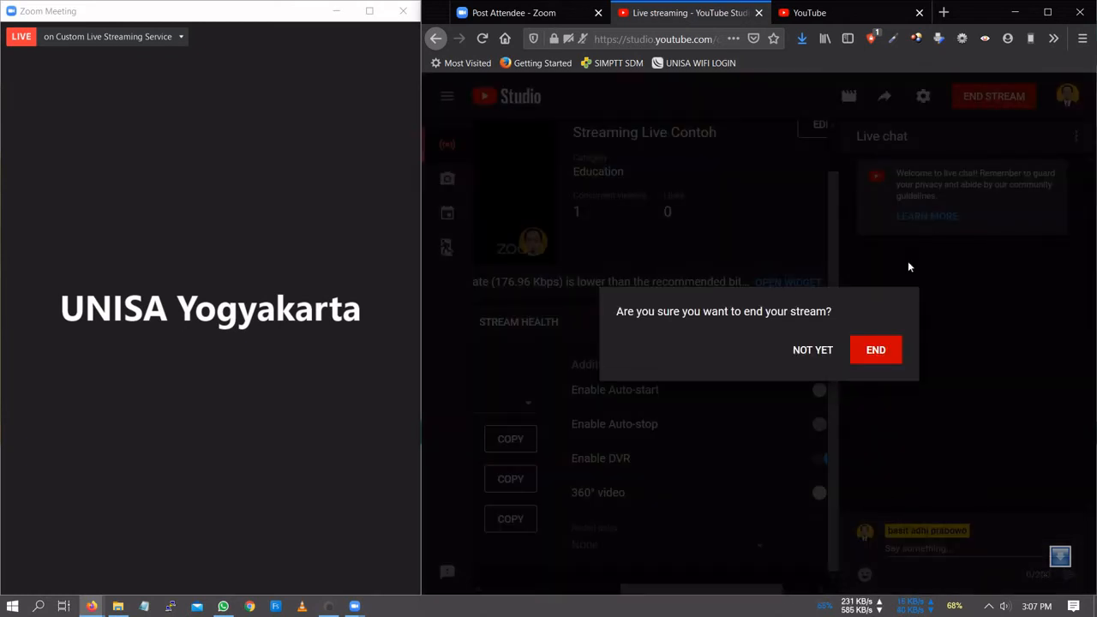
left_click(870, 350)
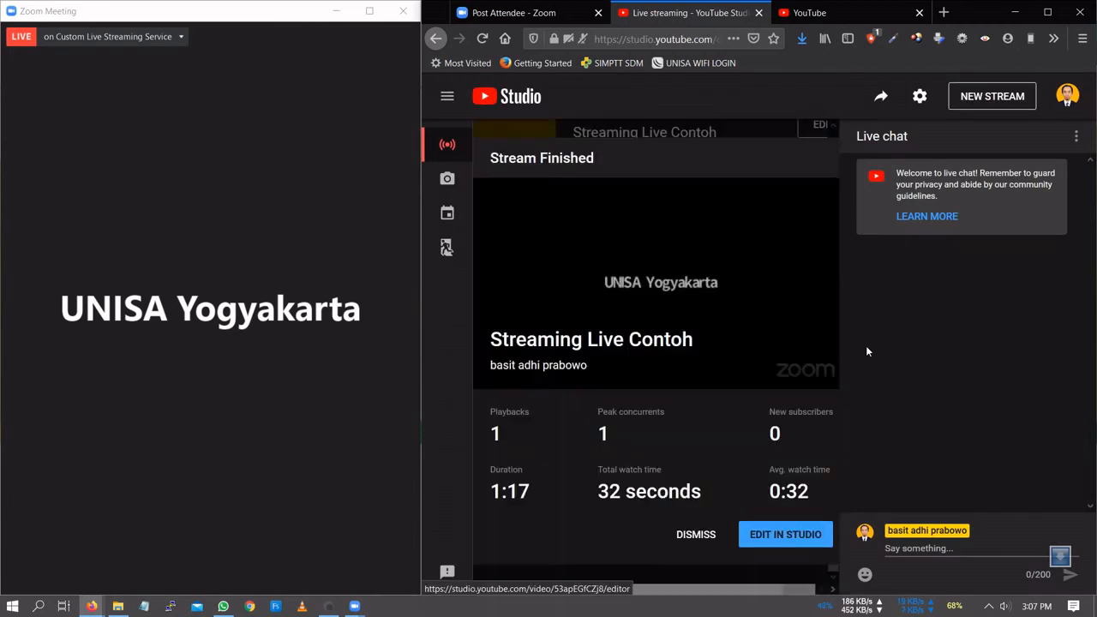
left_click(1067, 102)
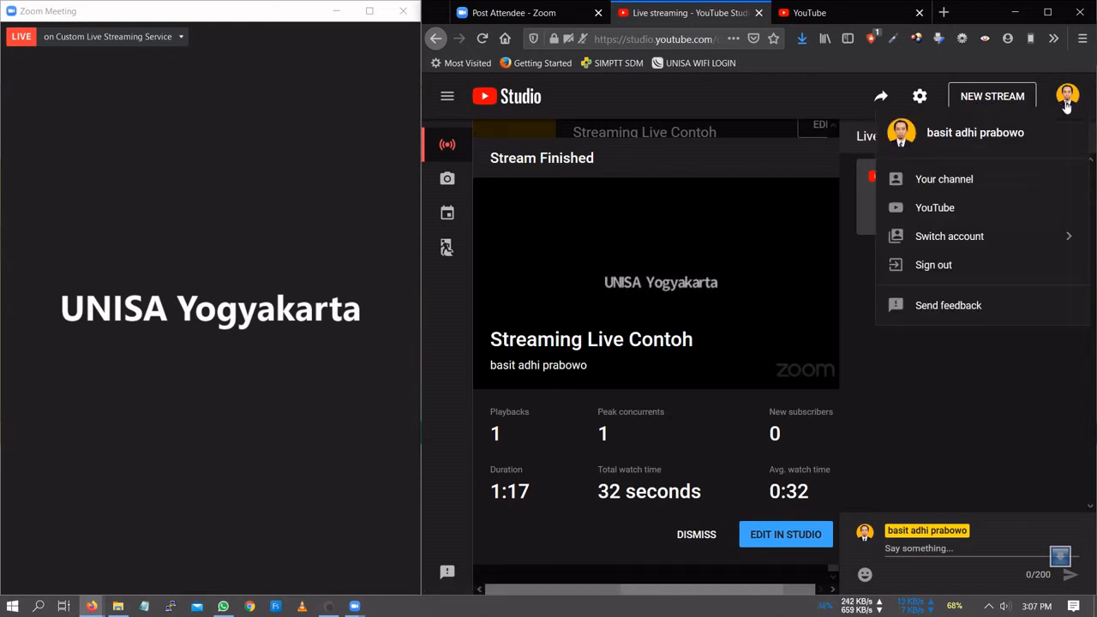
left_click(840, 17)
Load studio.youtube.com in the YouTube browser tab
left_click(673, 41)
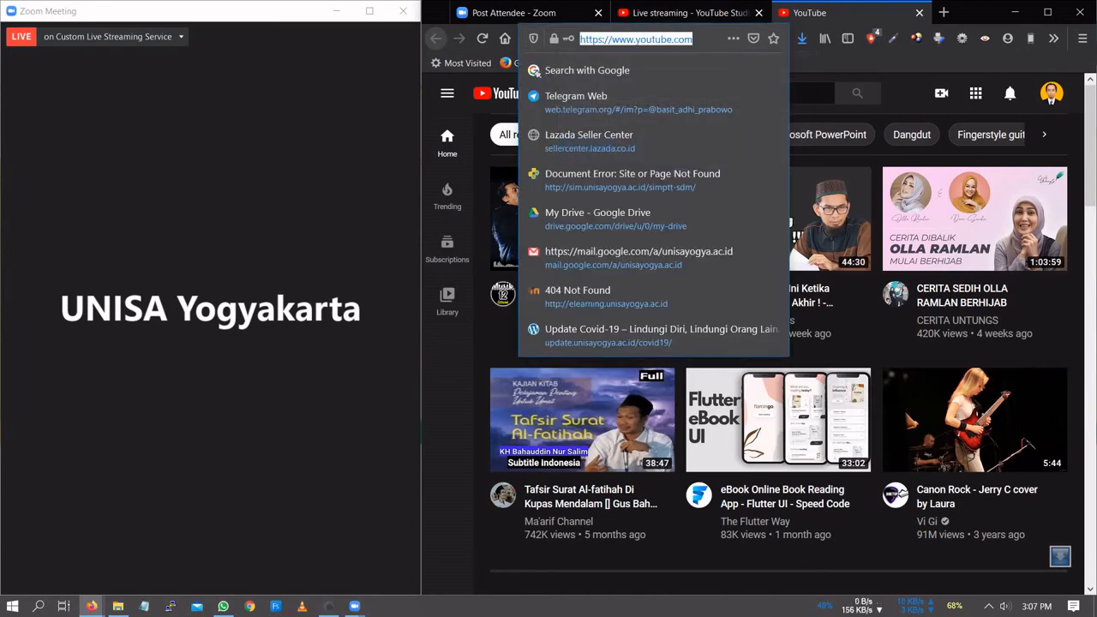
type("studio")
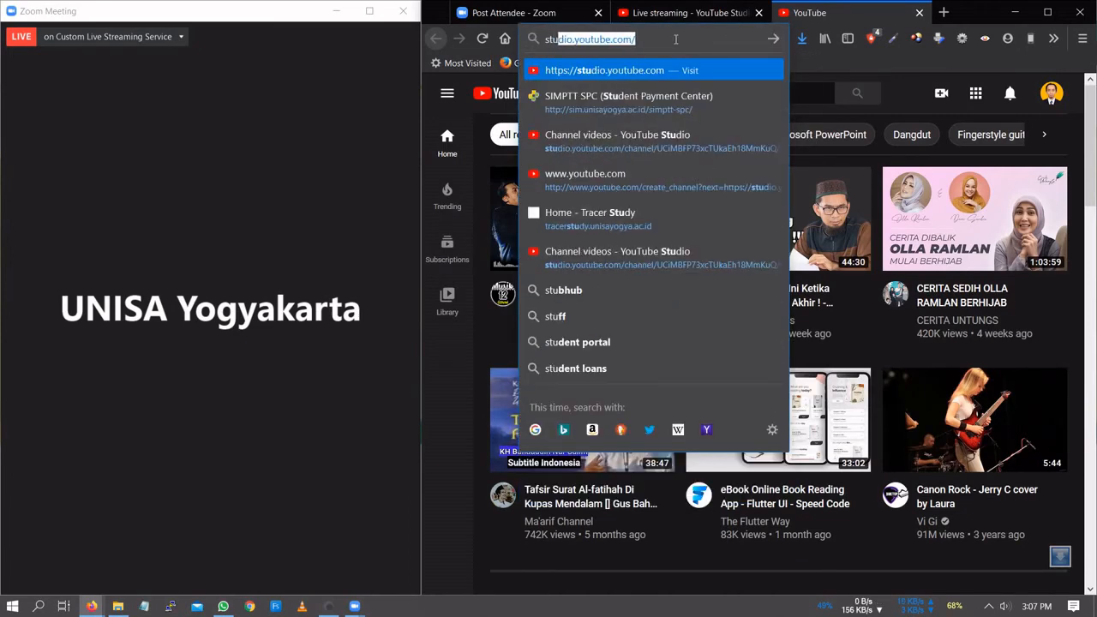
key("Return")
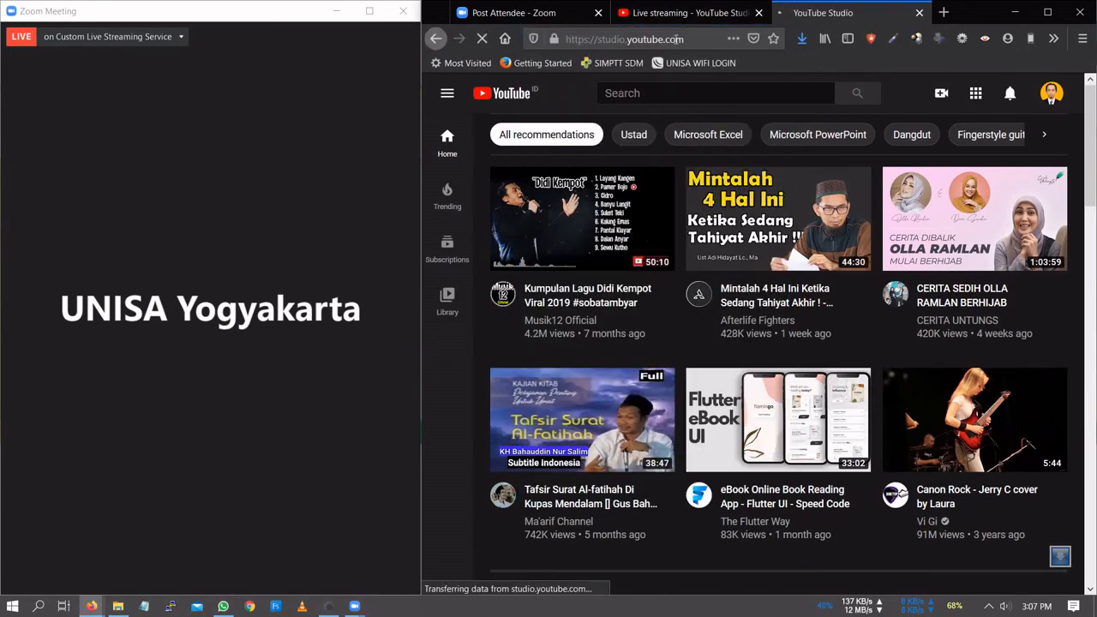
End the Zoom meeting for all participants
left_click(317, 181)
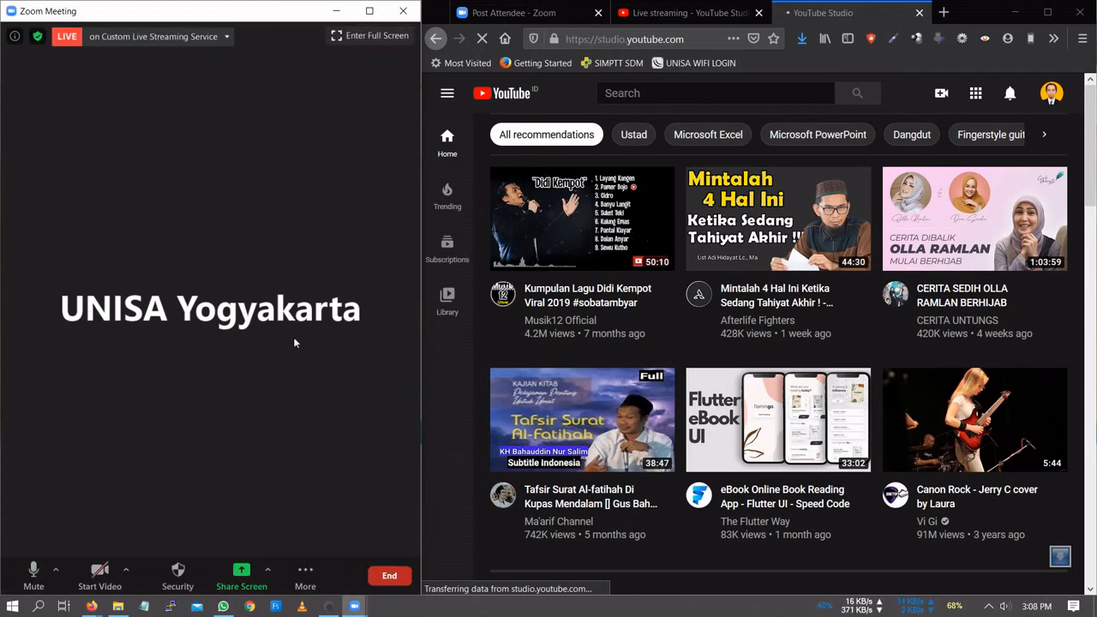
left_click(388, 575)
left_click(359, 506)
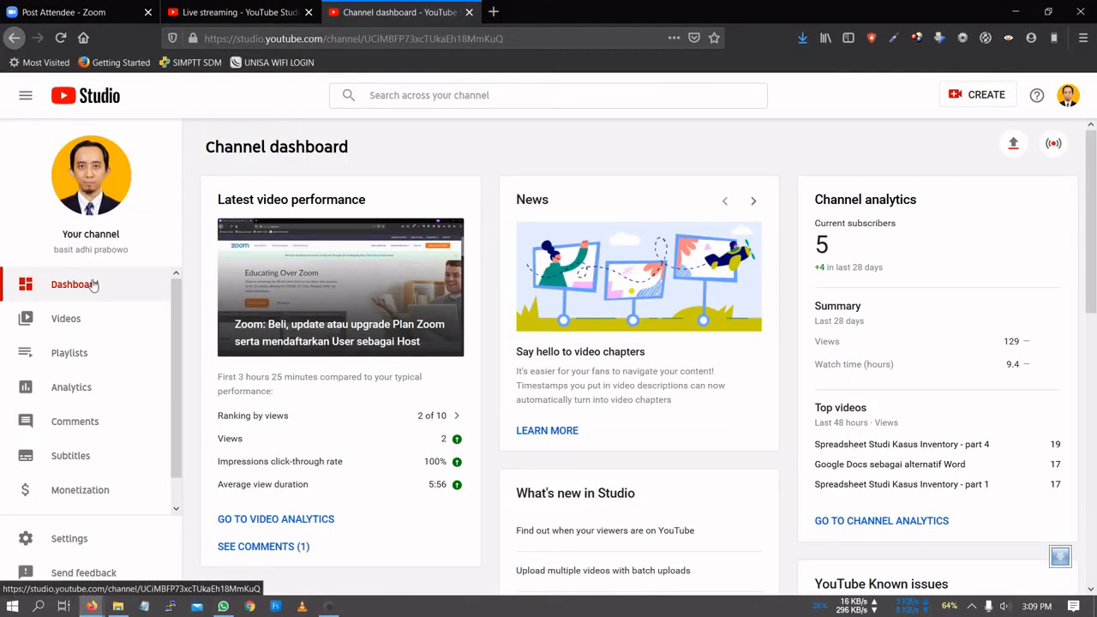
Open the private 1:17 'Streaming Live Contoh' replay from the Videos list's Live tab
left_click(82, 326)
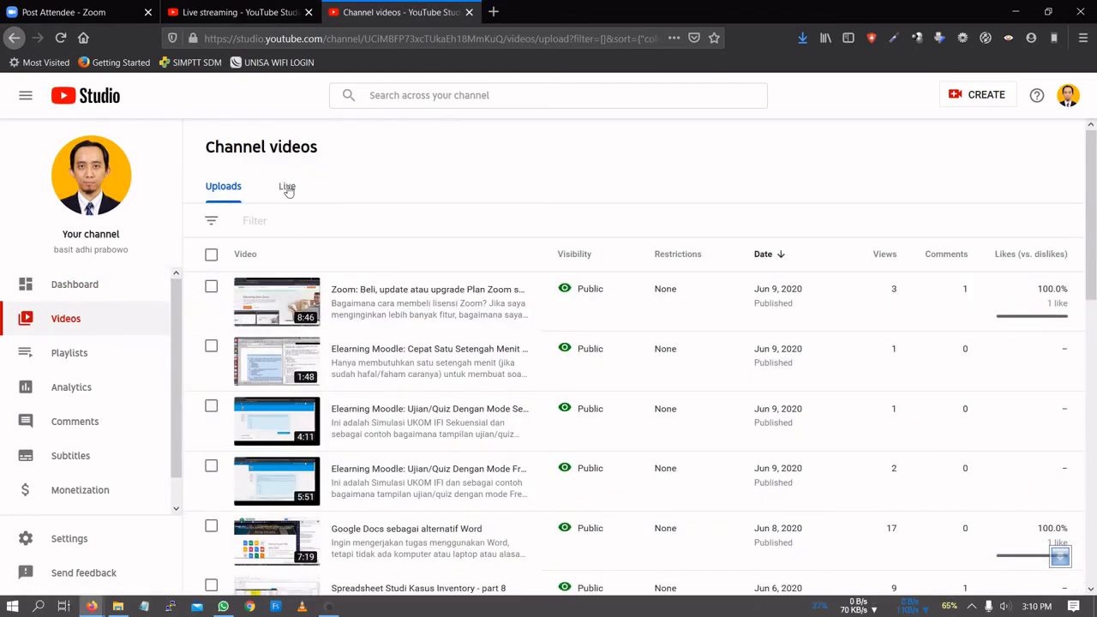
left_click(287, 186)
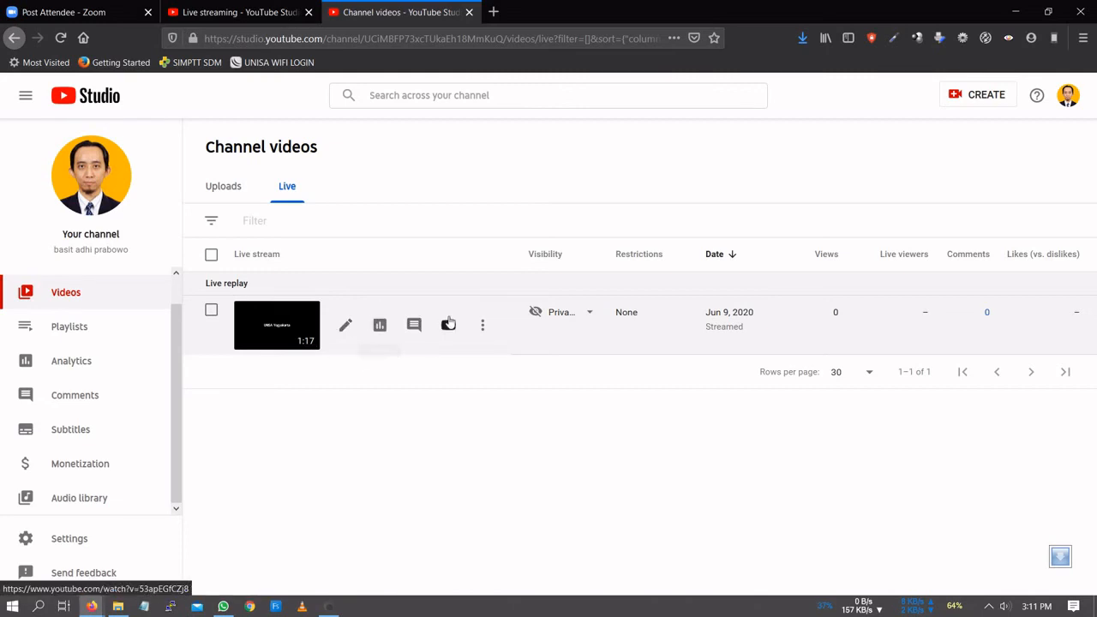
left_click(310, 331)
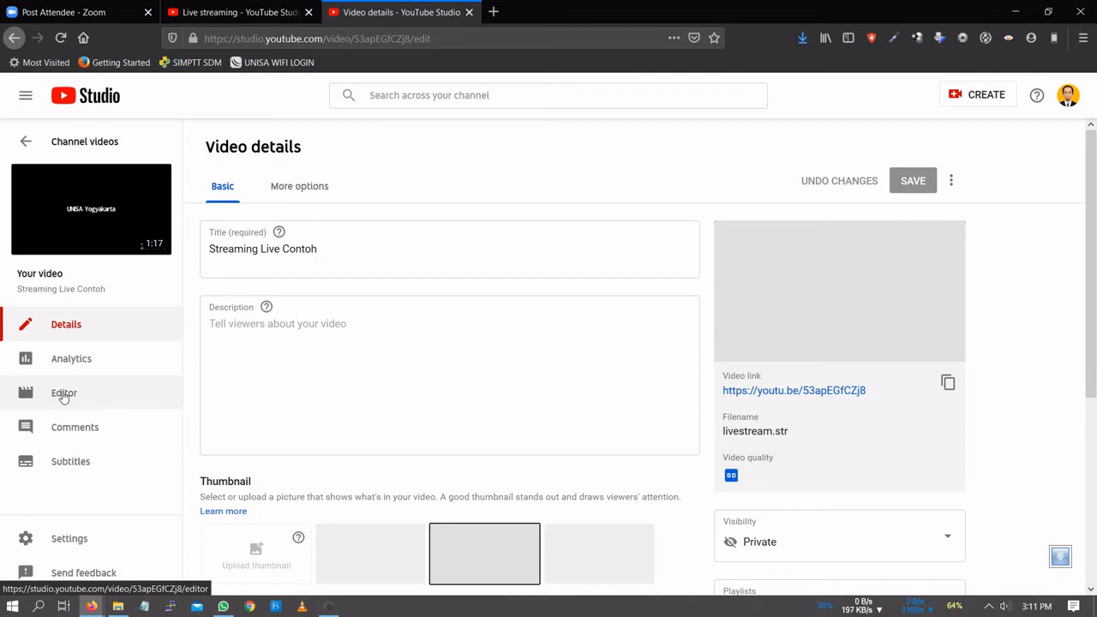
Open the 'Streaming Live Contoh' replay in the Editor
left_click(63, 394)
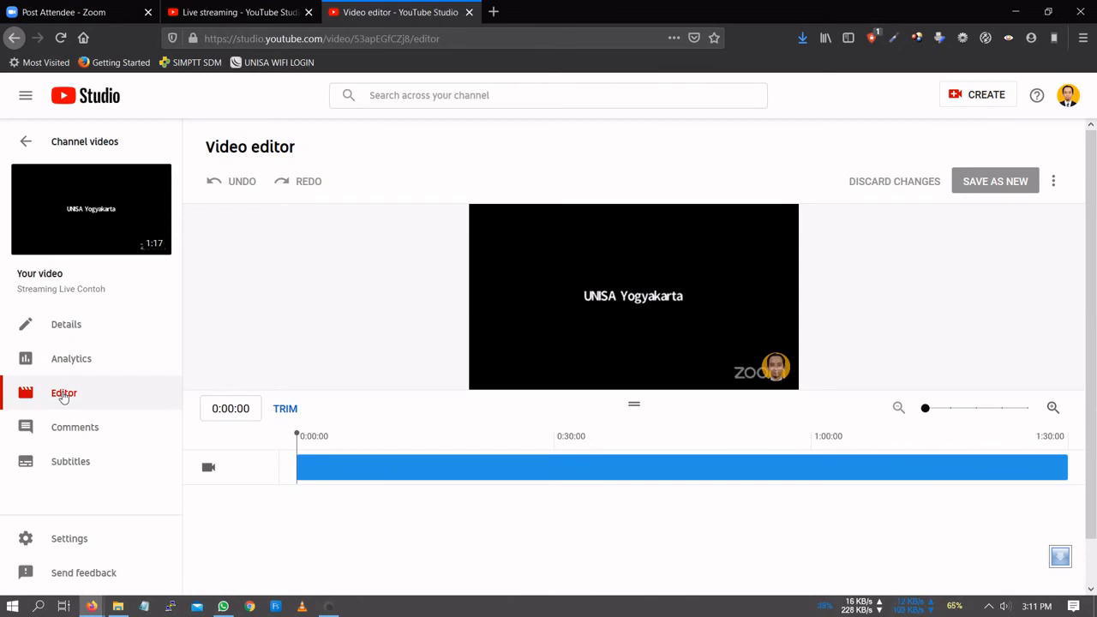
Trim off the replay's opening and closing parts, preview the trim, and begin Save as new
left_click(288, 410)
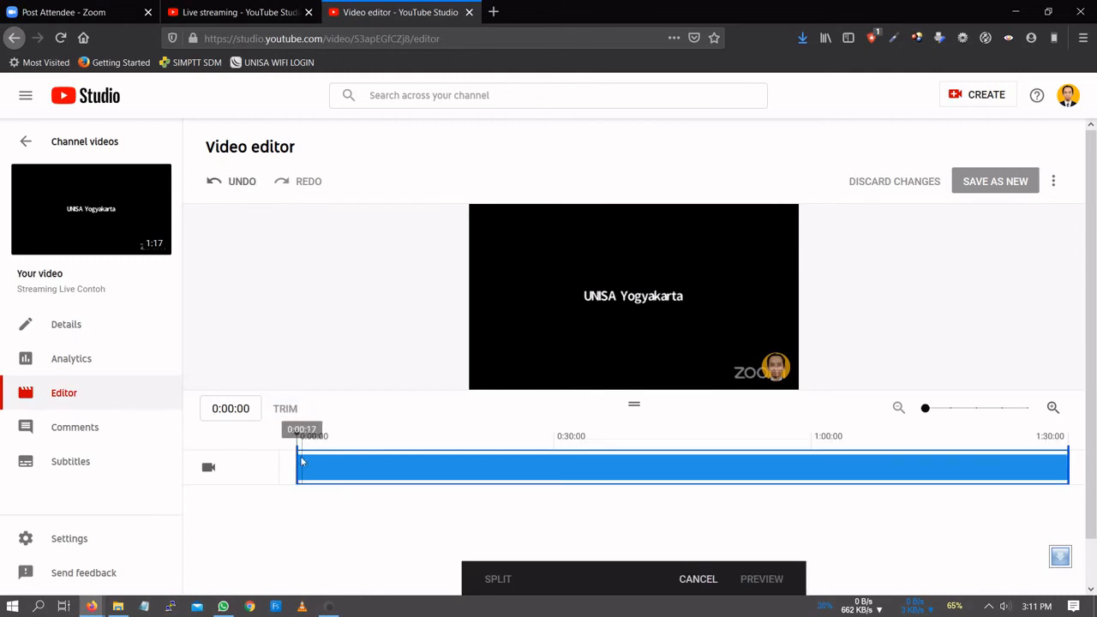
left_click_drag(300, 458, 431, 461)
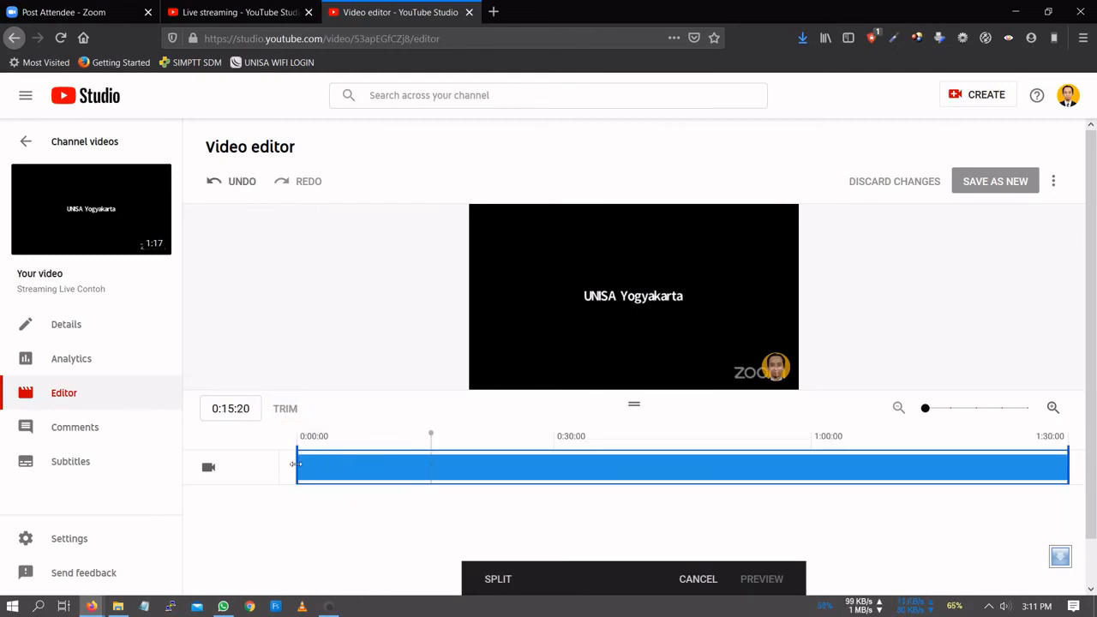
left_click_drag(295, 467, 428, 450)
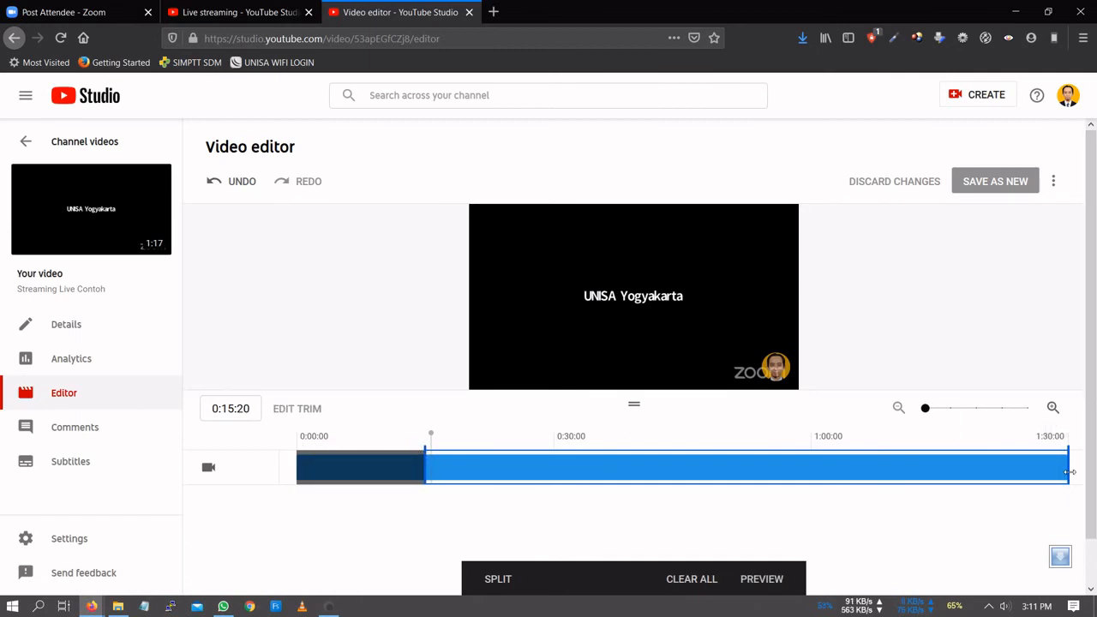
mouse_move(1069, 471)
left_mouse_down()
mouse_move(1021, 471)
mouse_move(979, 492)
left_mouse_up()
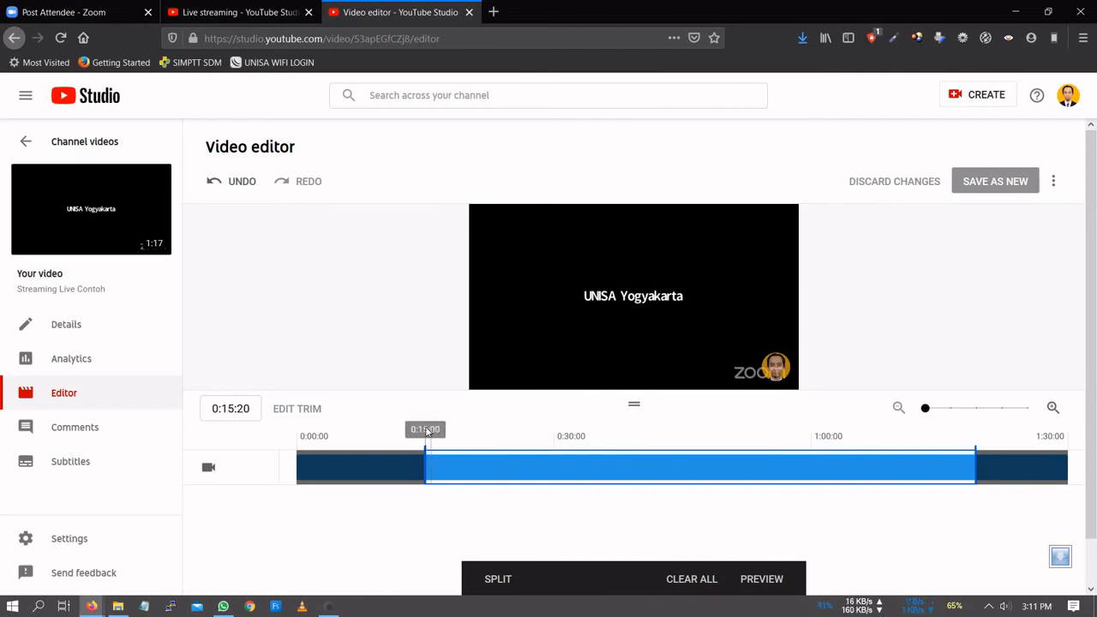
left_click_drag(431, 433, 425, 467)
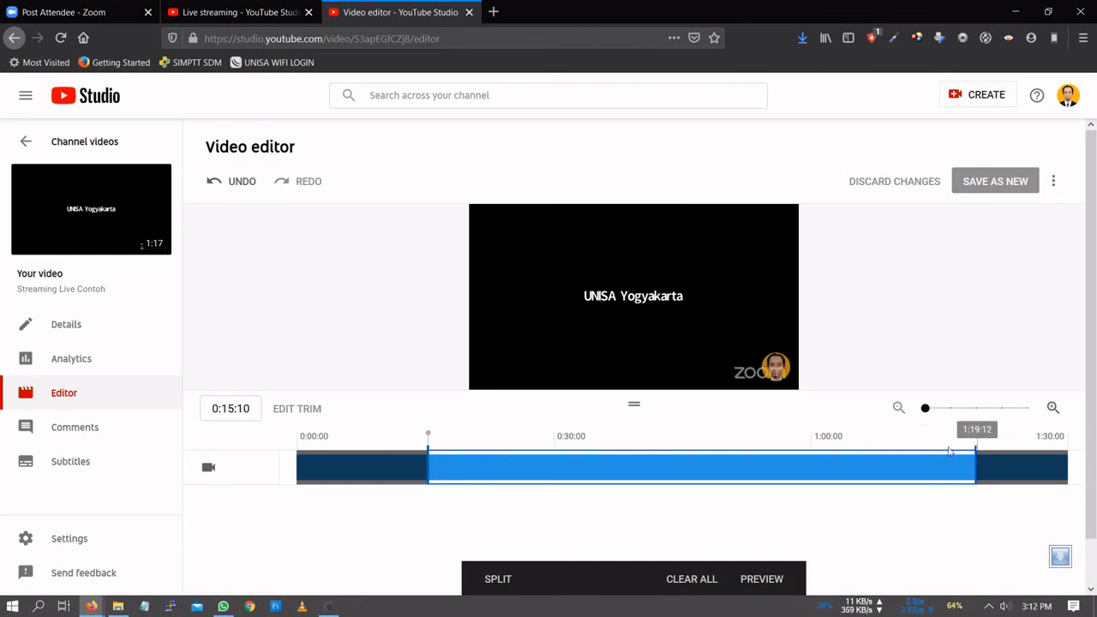
left_click(762, 579)
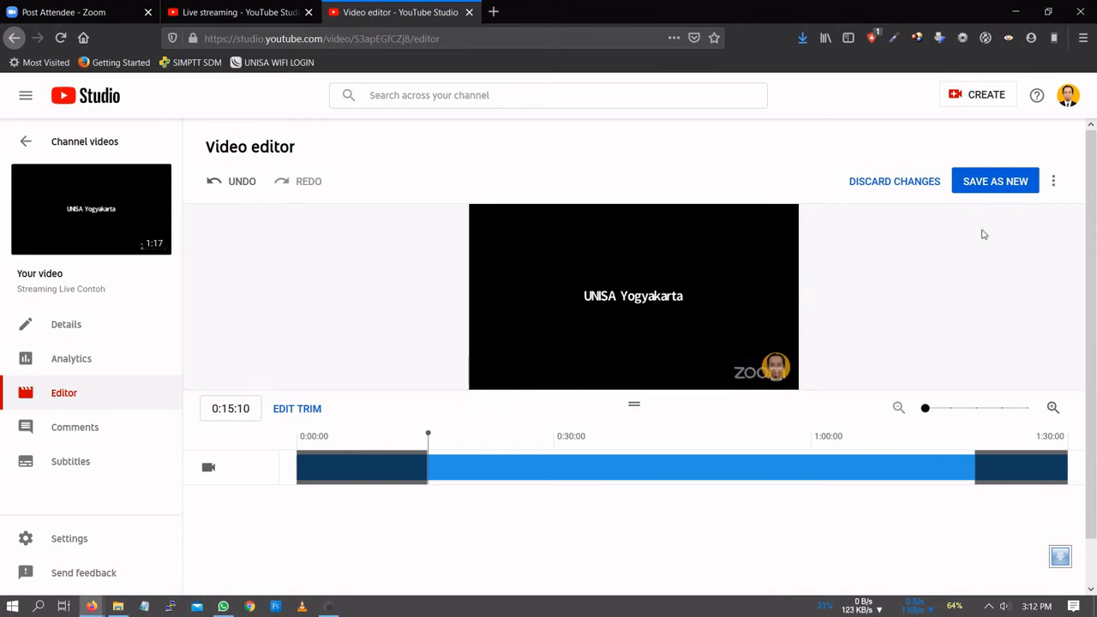
left_click(984, 181)
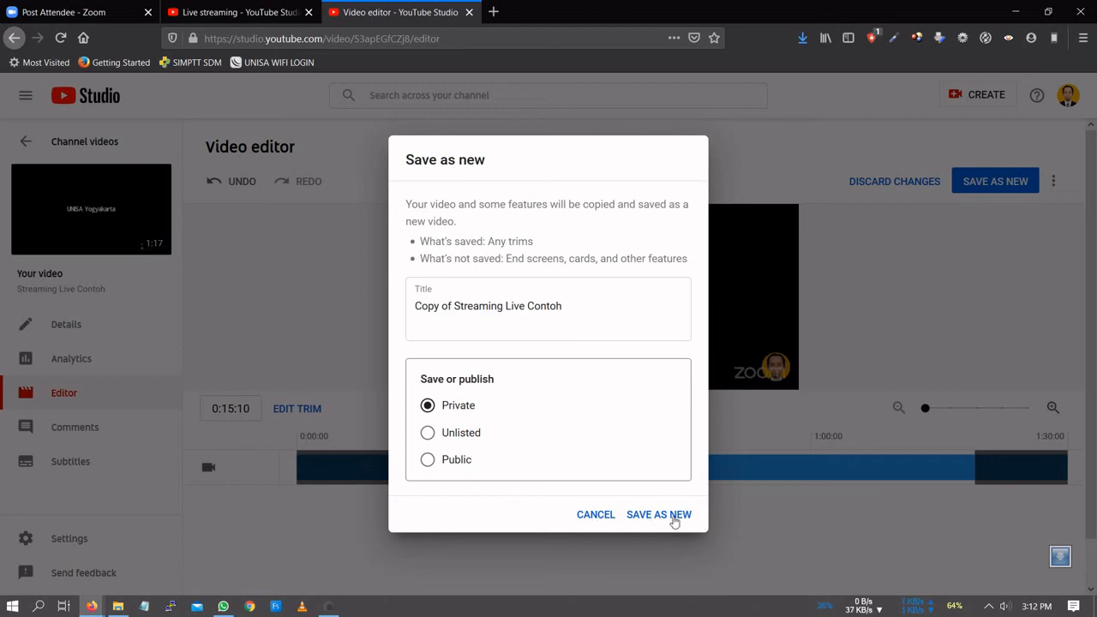
Save the trim as a new private video, then discard leftover edits and return to the Live list
left_click(673, 517)
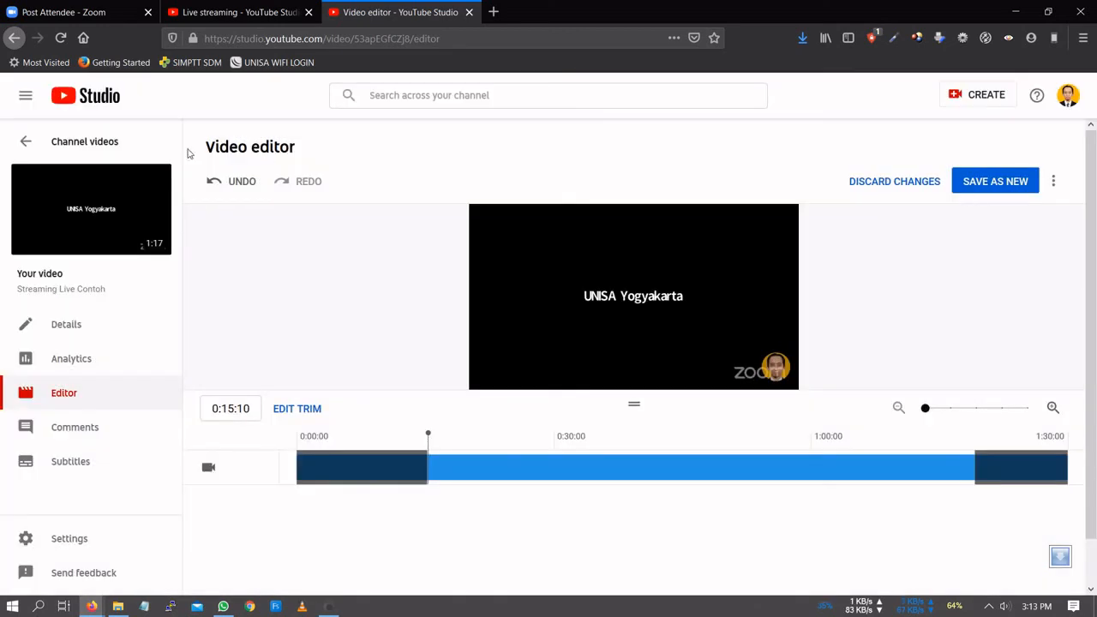
left_click(111, 143)
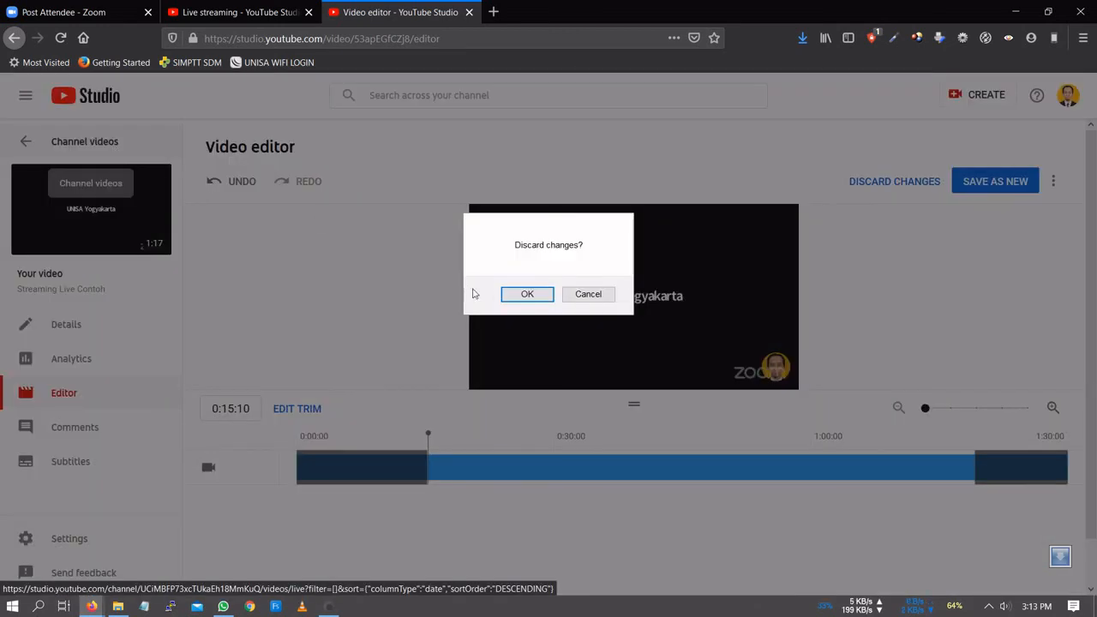
left_click(512, 296)
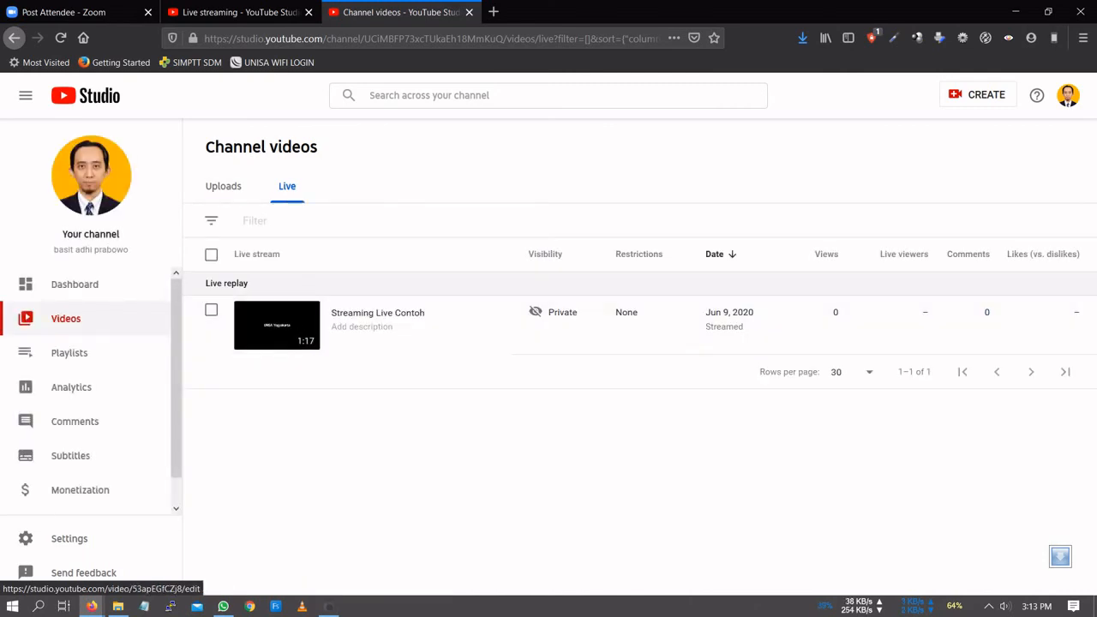
Verify the trimmed copy is Private under Uploads, then open the Live replay's three-dot menu
left_click(217, 190)
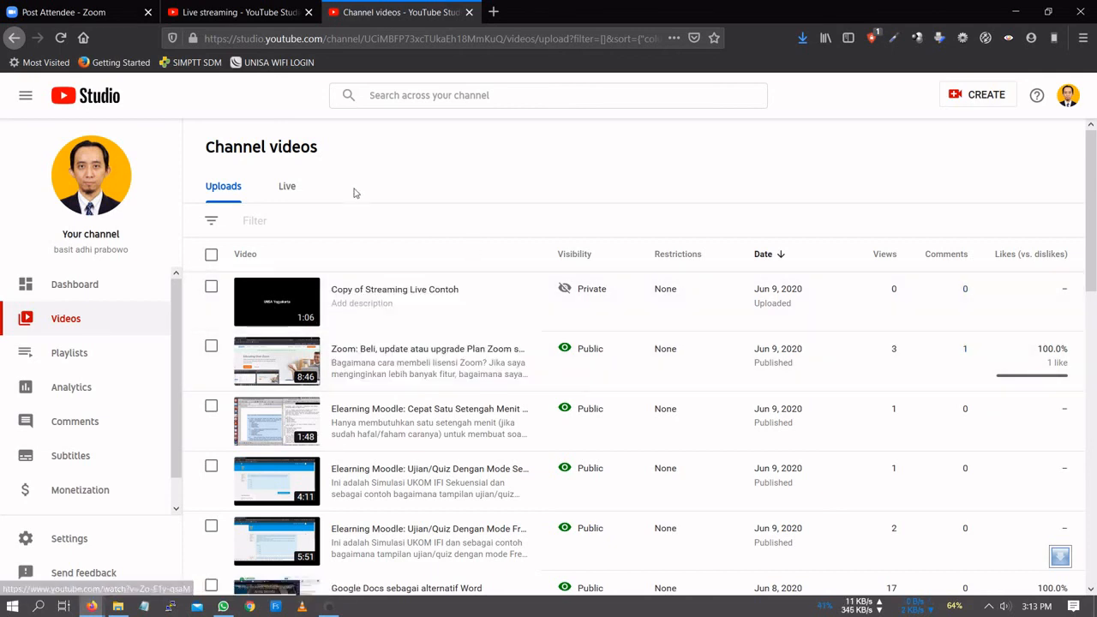
left_click(599, 296)
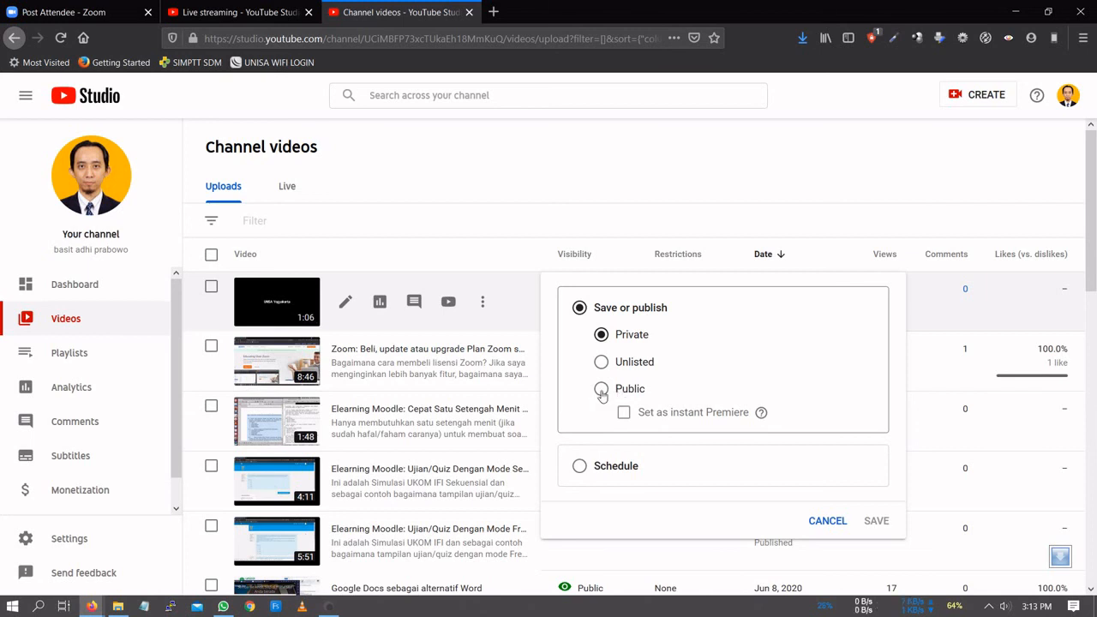
left_click(292, 190)
left_click(293, 189)
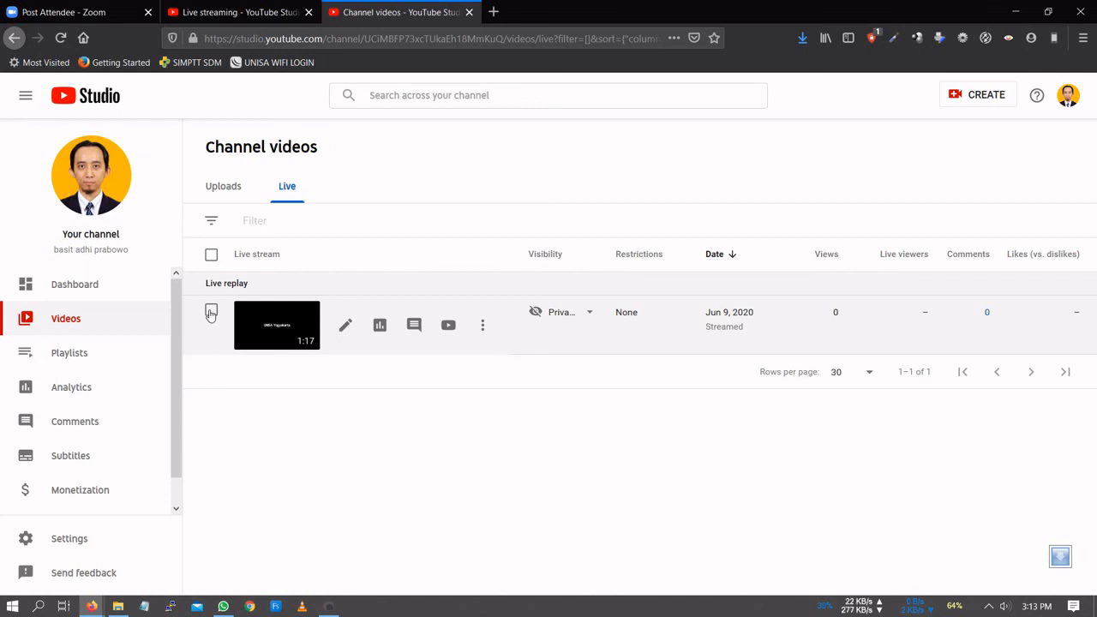
left_click(483, 329)
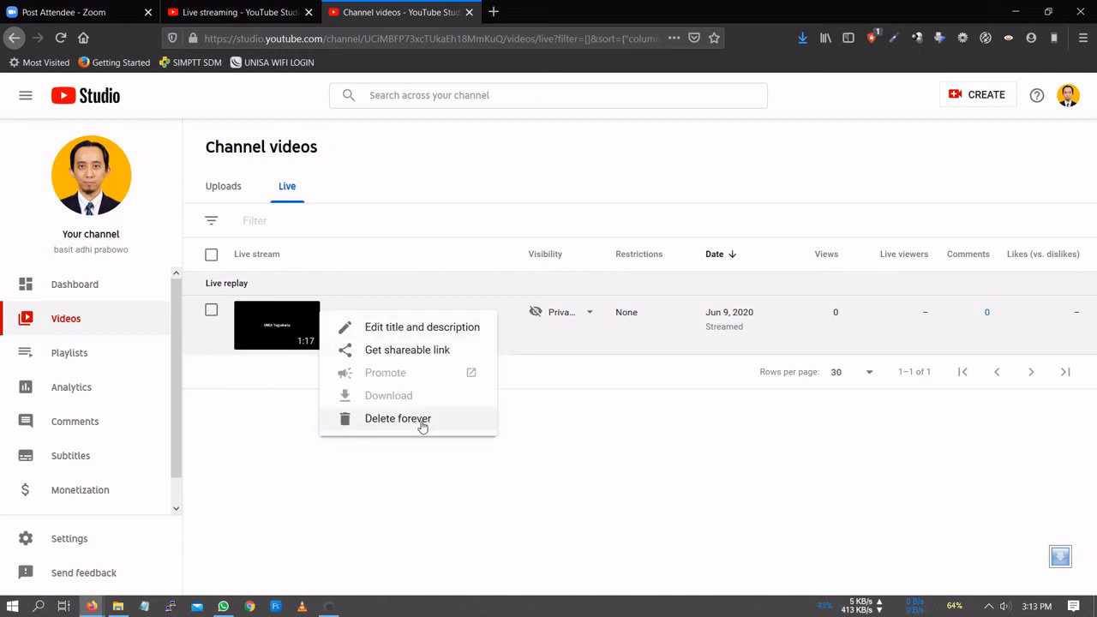
Go from the account menu to the channel's public YouTube home page
left_click(1066, 101)
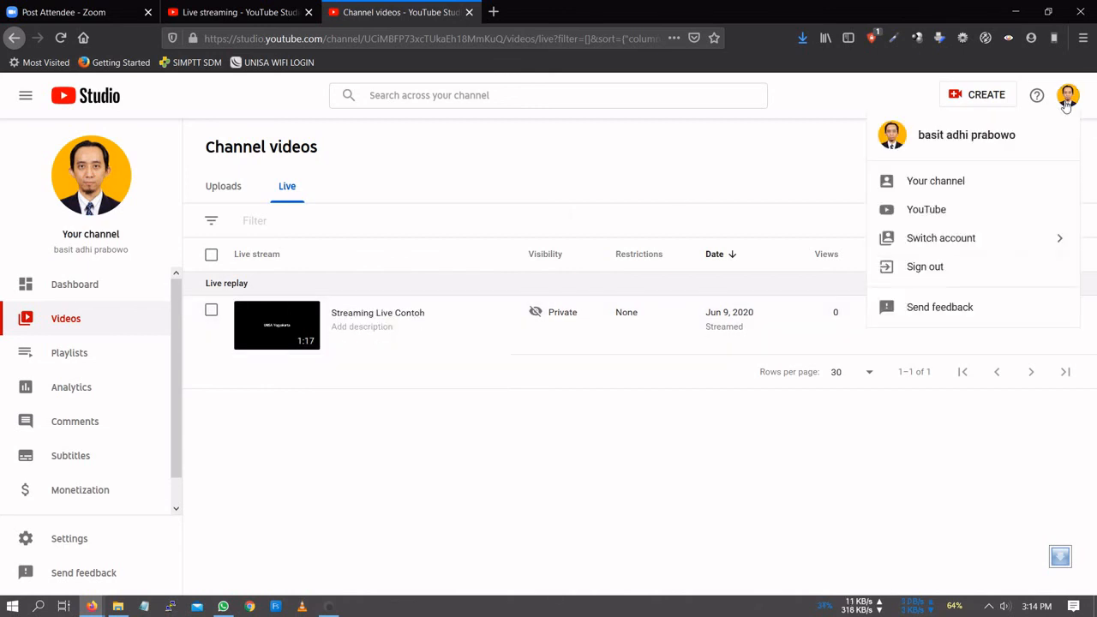
left_click(975, 185)
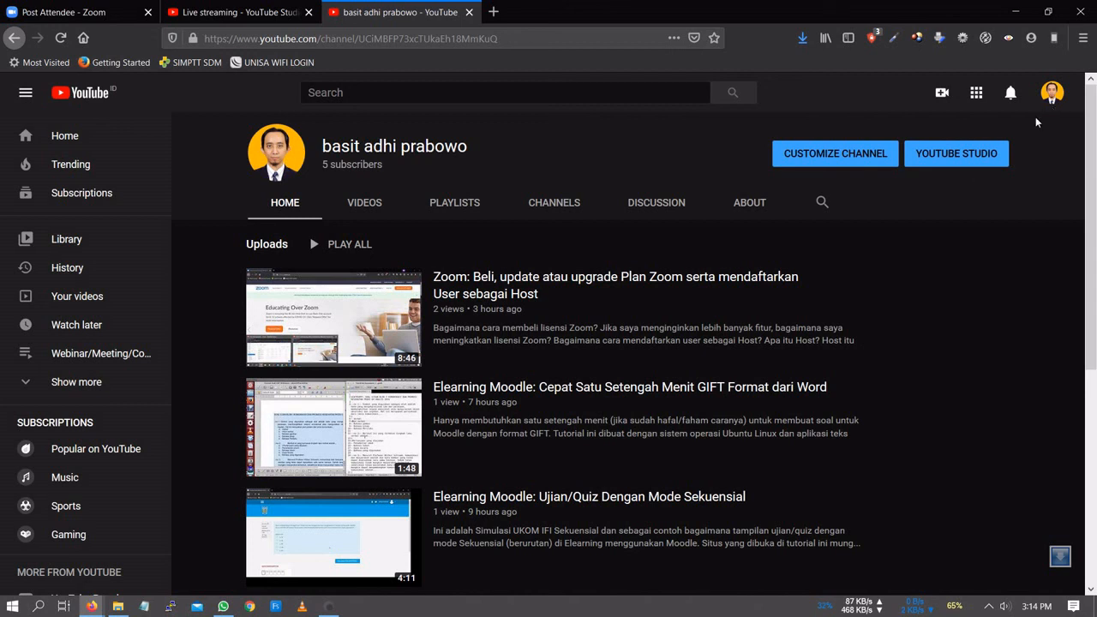
Start channel customization and scroll down to the empty Past live streams section
left_click(832, 165)
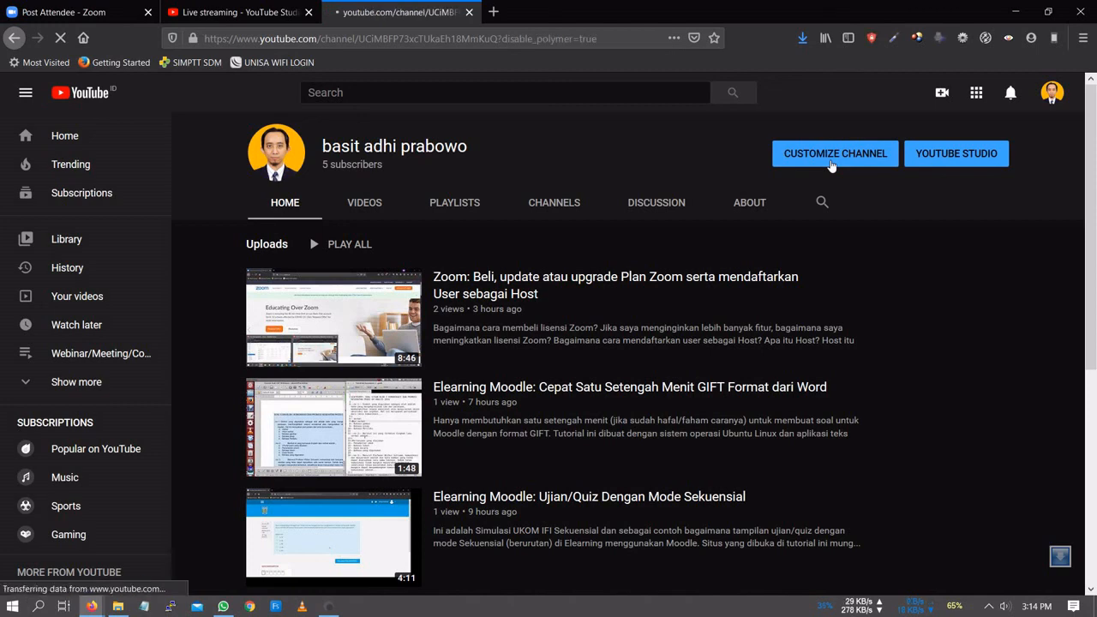
scroll(521, 339, "down", 3)
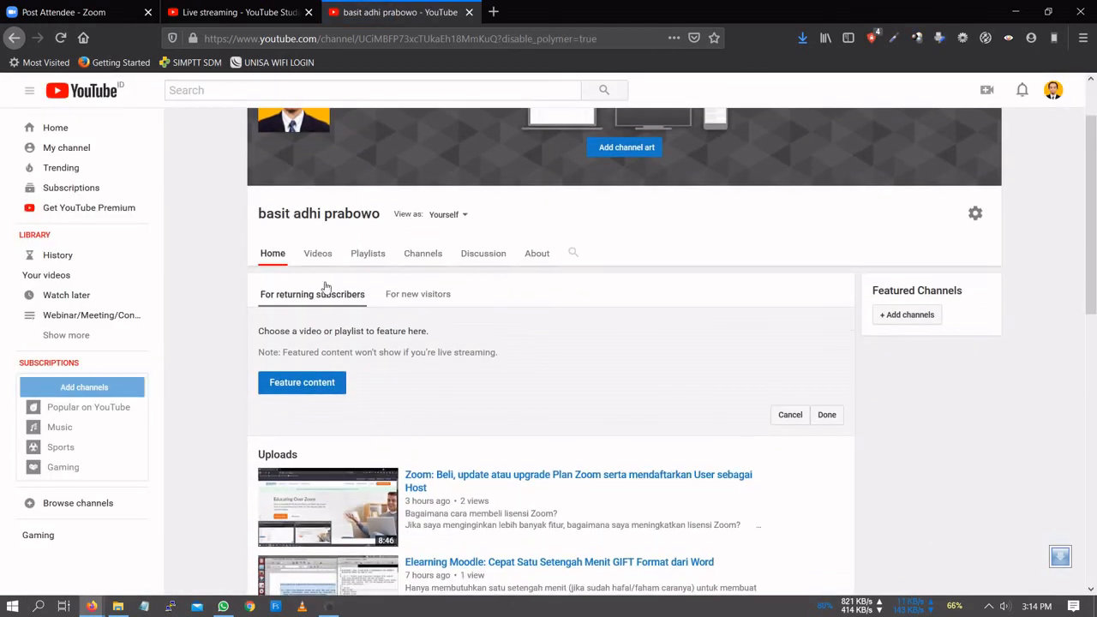
scroll(322, 315, "down", 2)
scroll(341, 336, "down", 2)
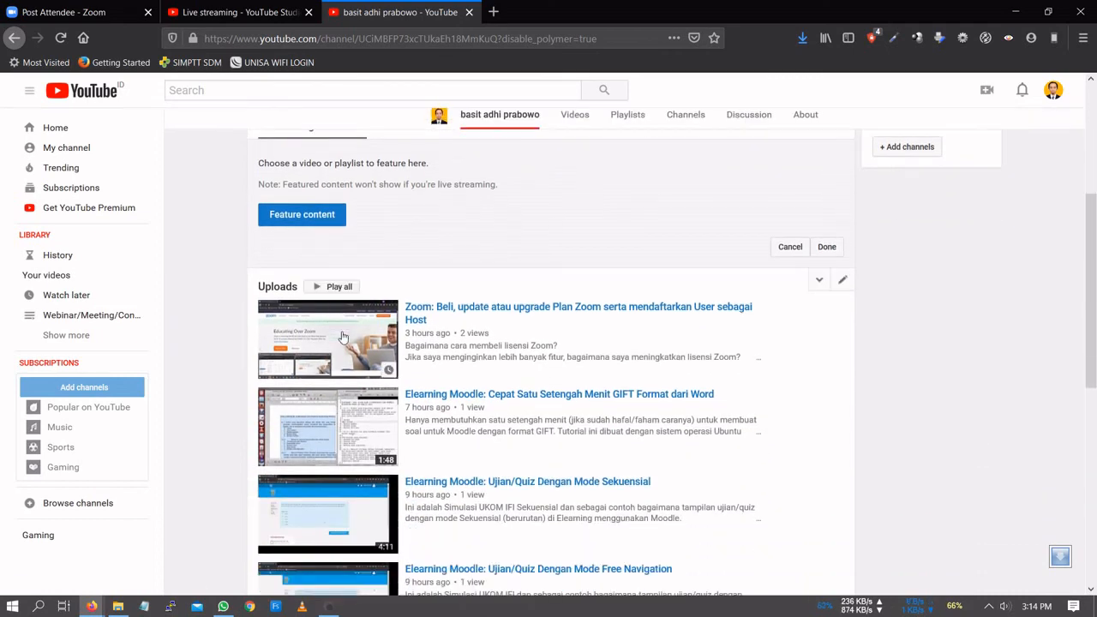
scroll(565, 294, "down", 10)
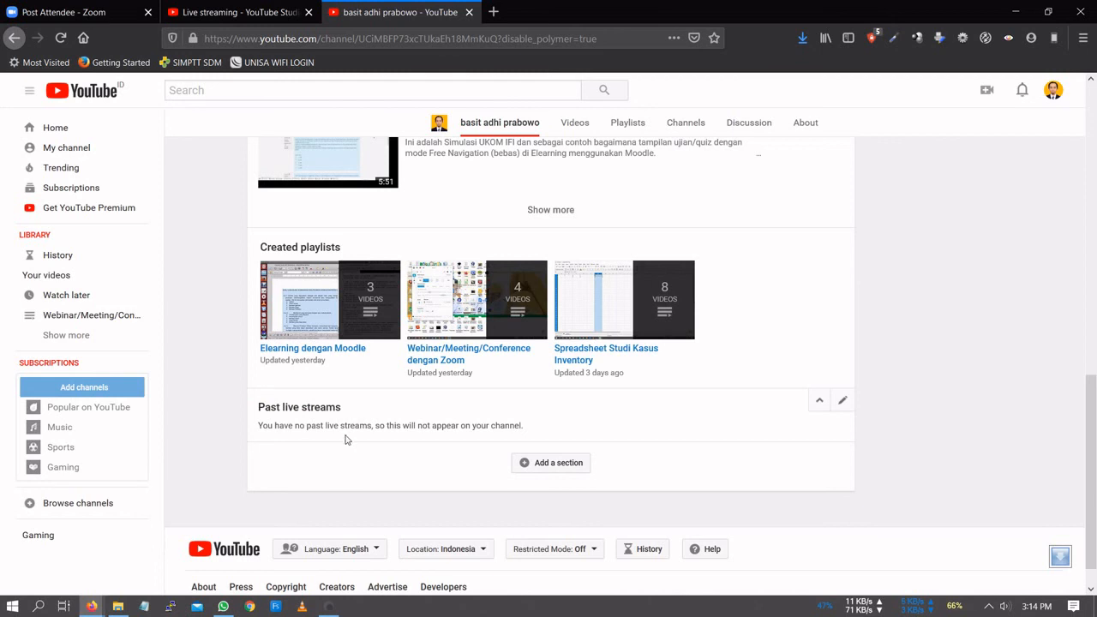
scroll(348, 437, "up", 1)
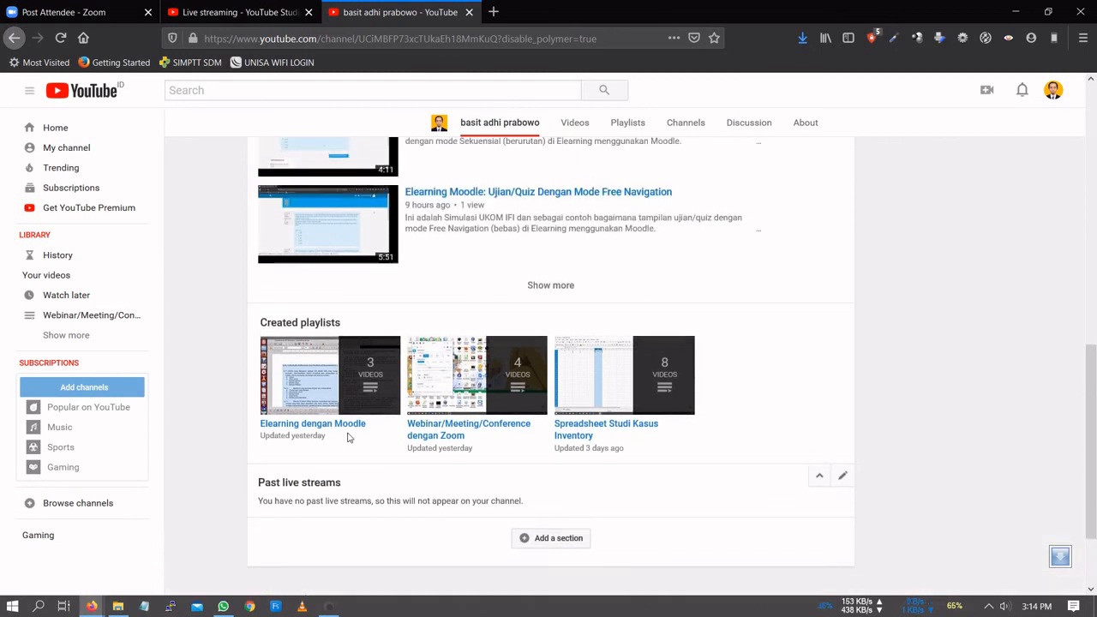
scroll(395, 441, "down", 1)
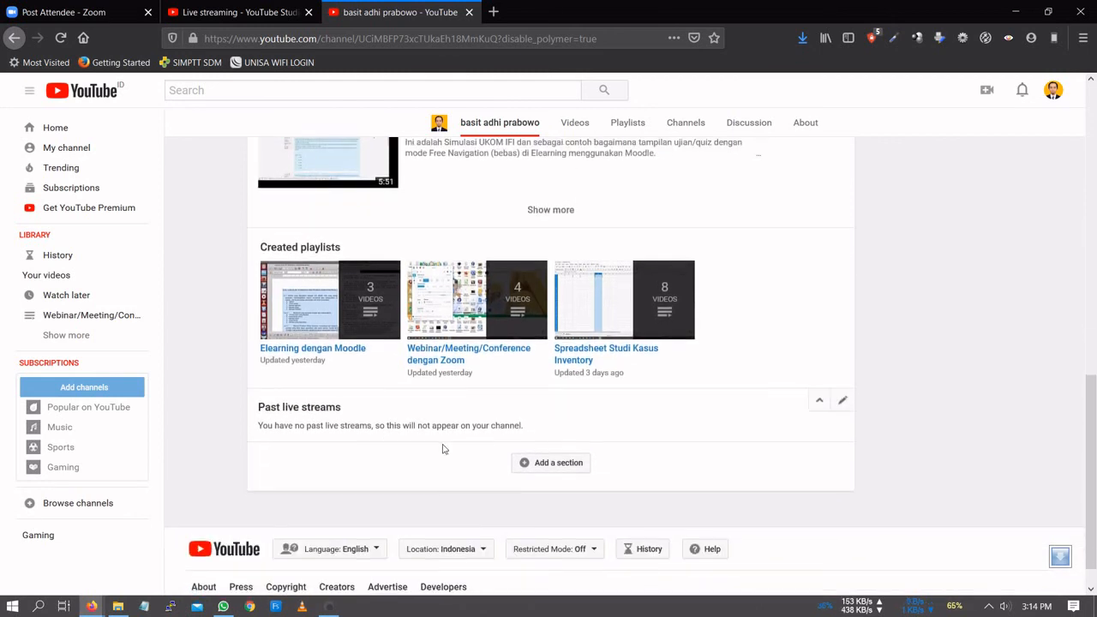
Add a Live now section with horizontal row layout to the channel homepage
left_click(531, 467)
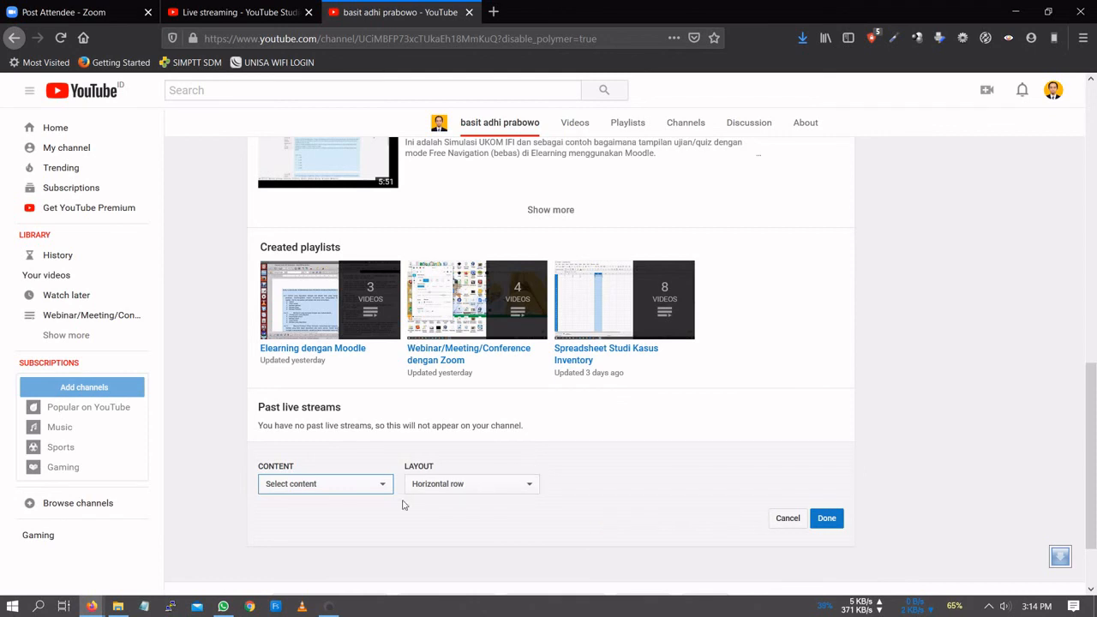
left_click(382, 490)
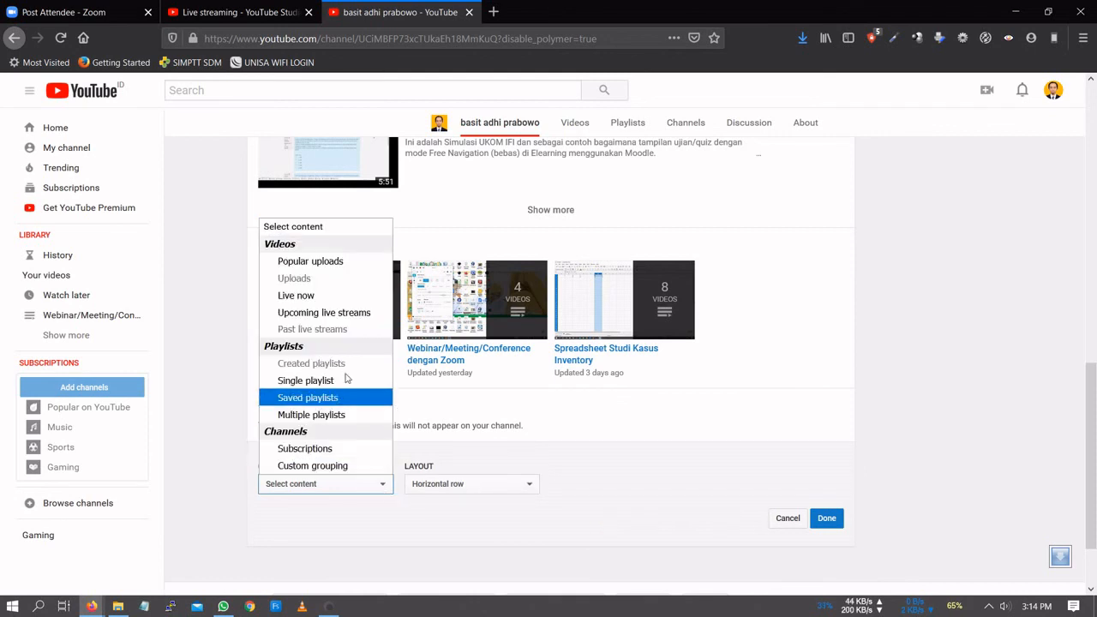
left_click(323, 299)
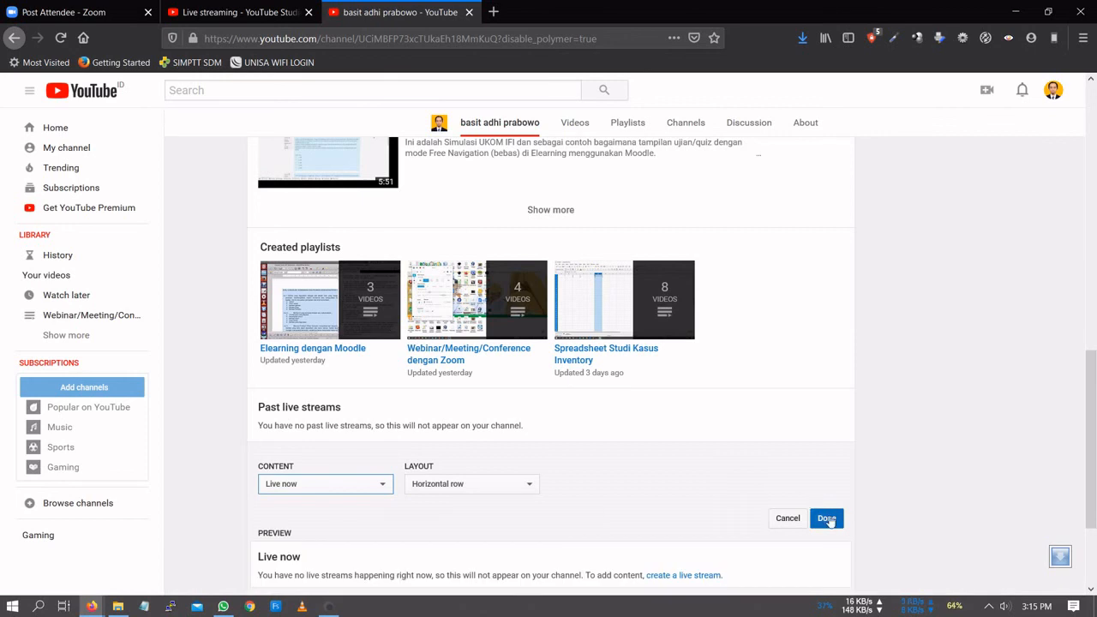
scroll(786, 482, "down", 3)
left_click(828, 370)
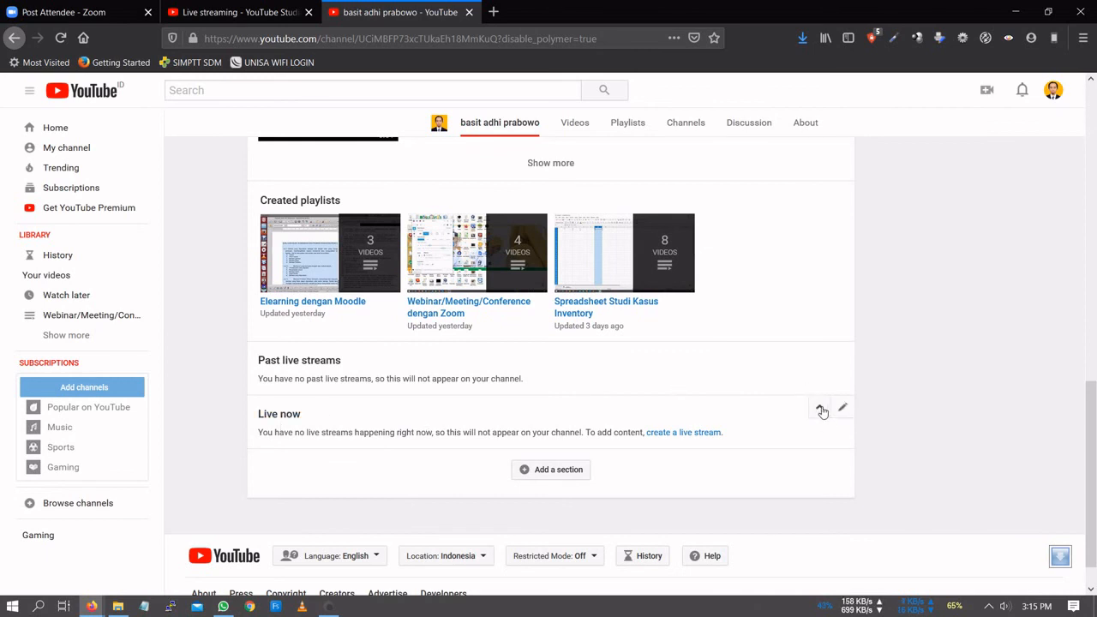
Move Live now above Past live streams and add an Upcoming live streams section
left_click(821, 410)
left_click(558, 471)
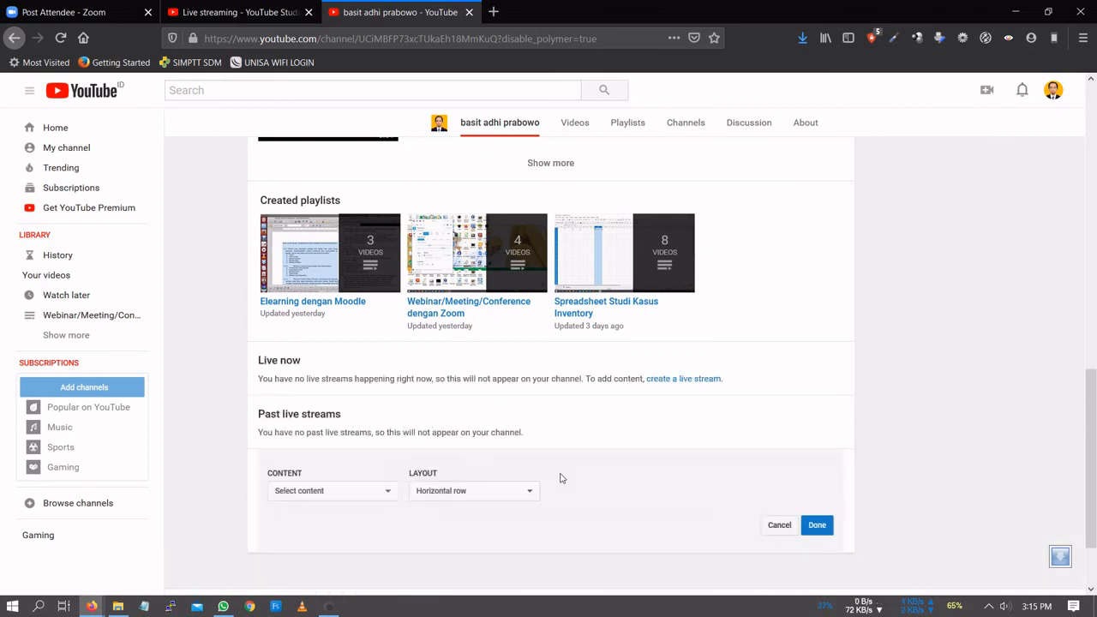
left_click(355, 492)
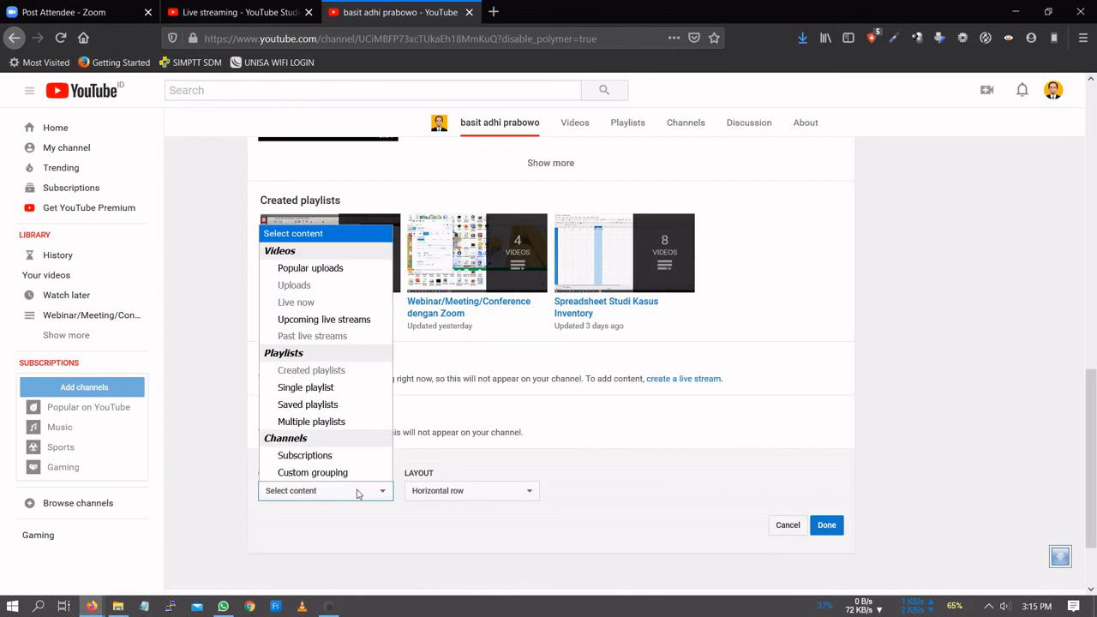
left_click(351, 324)
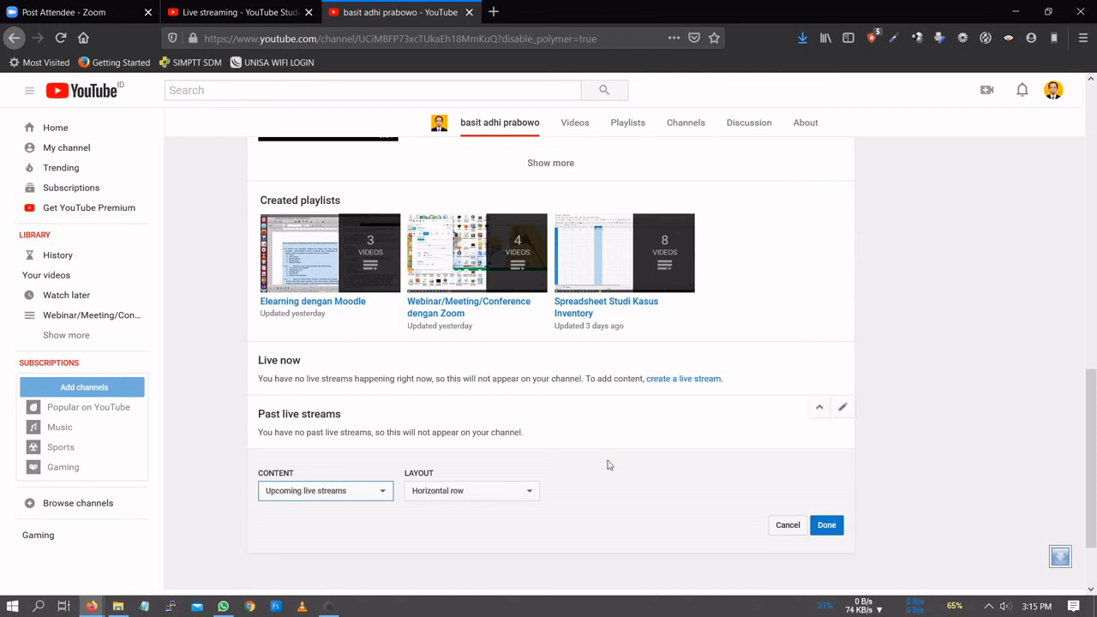
left_click(826, 529)
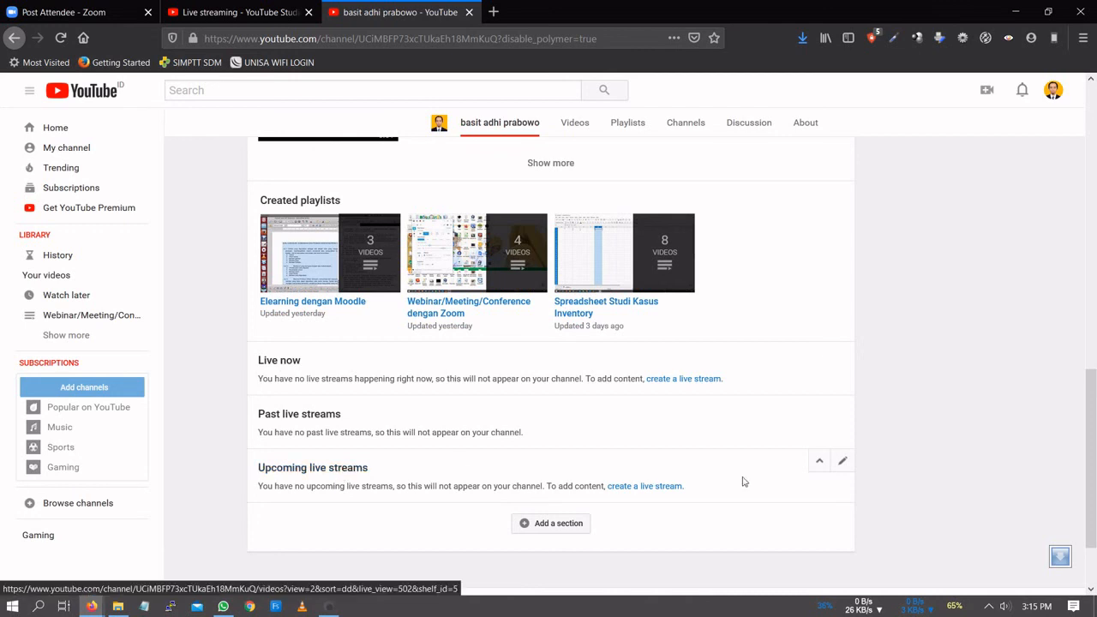
Reorder sections so Upcoming live streams comes first, above Live now and Past live streams
left_click(820, 461)
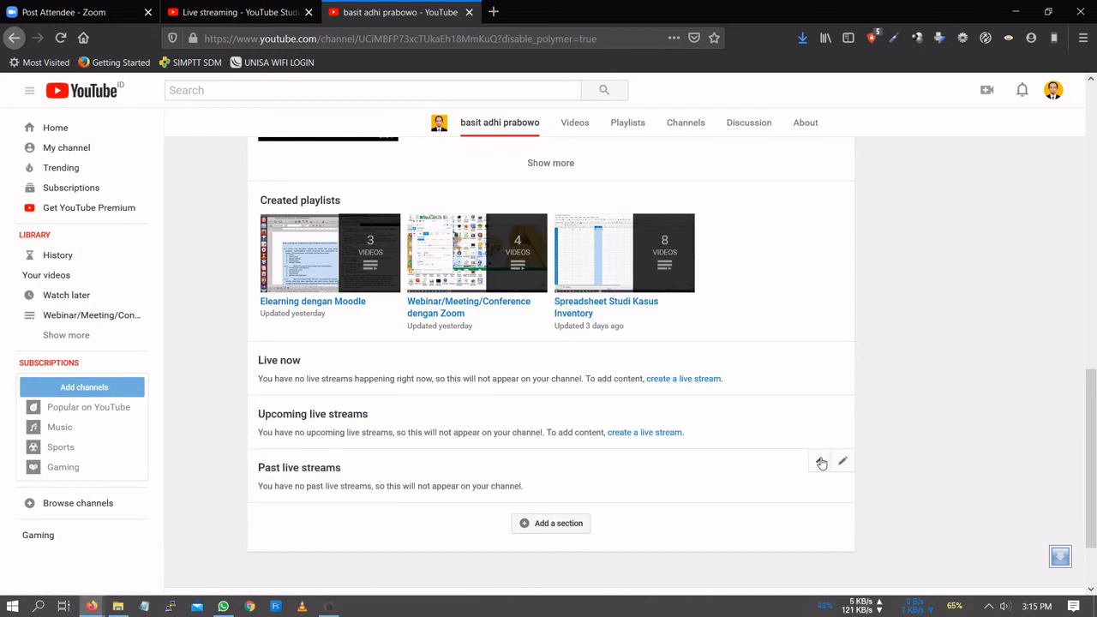
left_click(820, 463)
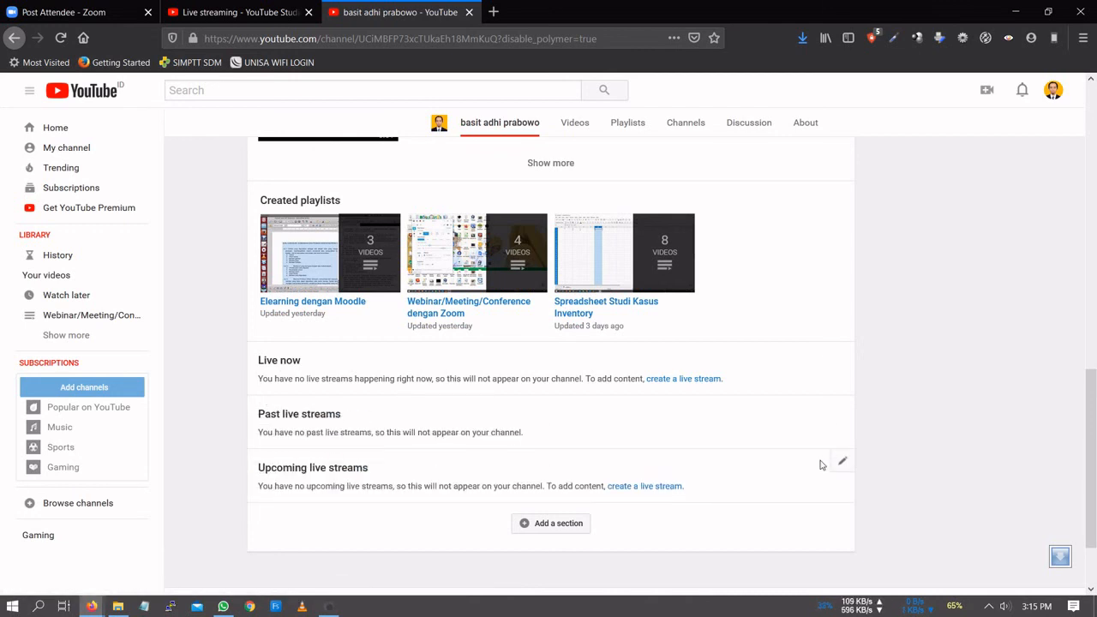
left_click(821, 463)
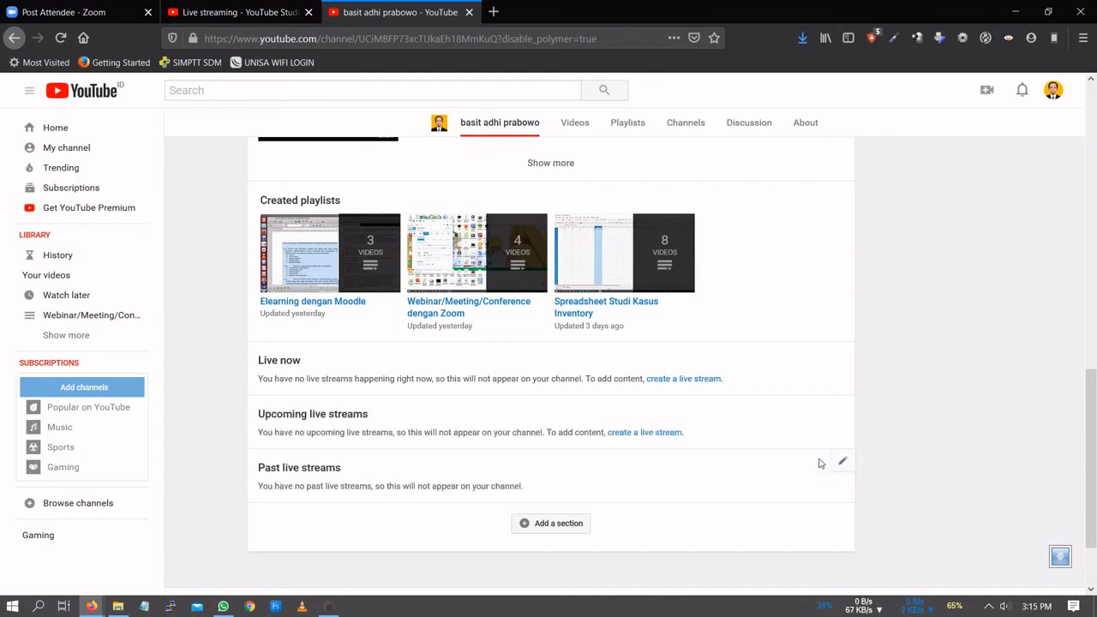
left_click(798, 409)
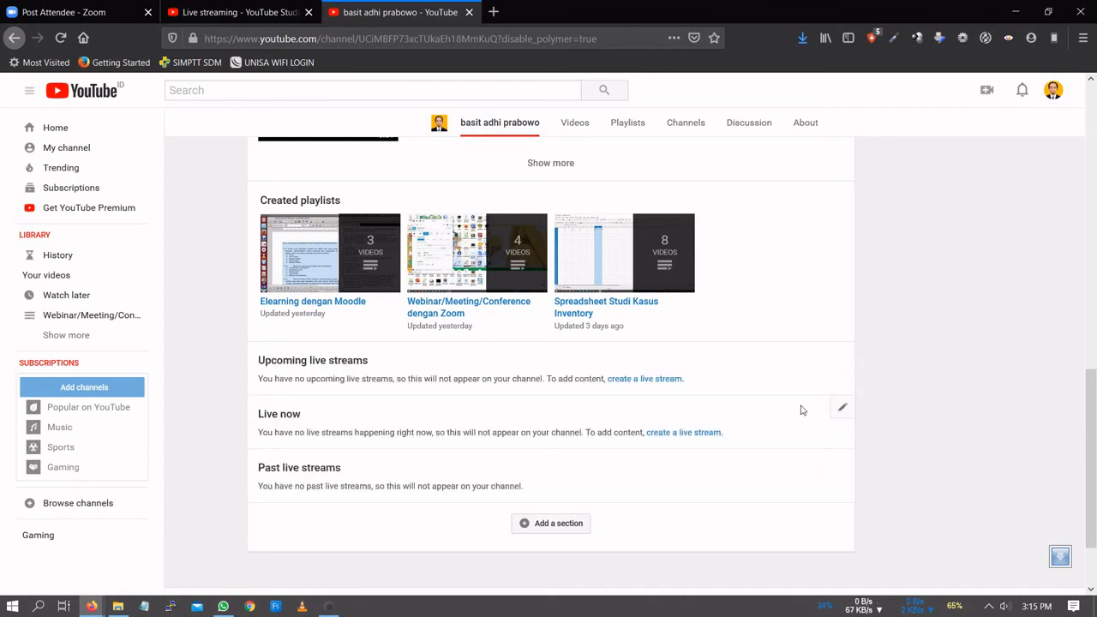